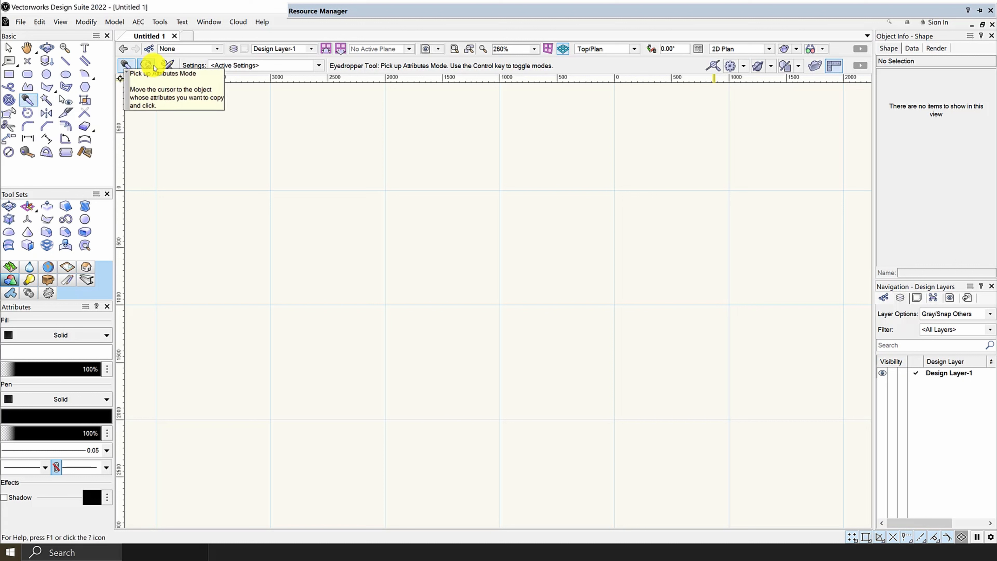
Step: Draw a corner-to-corner rectangle about 10070 mm wide and 4560 mm high, spanning the full page width
{"action": "left_click", "coordinate": [130, 69]}
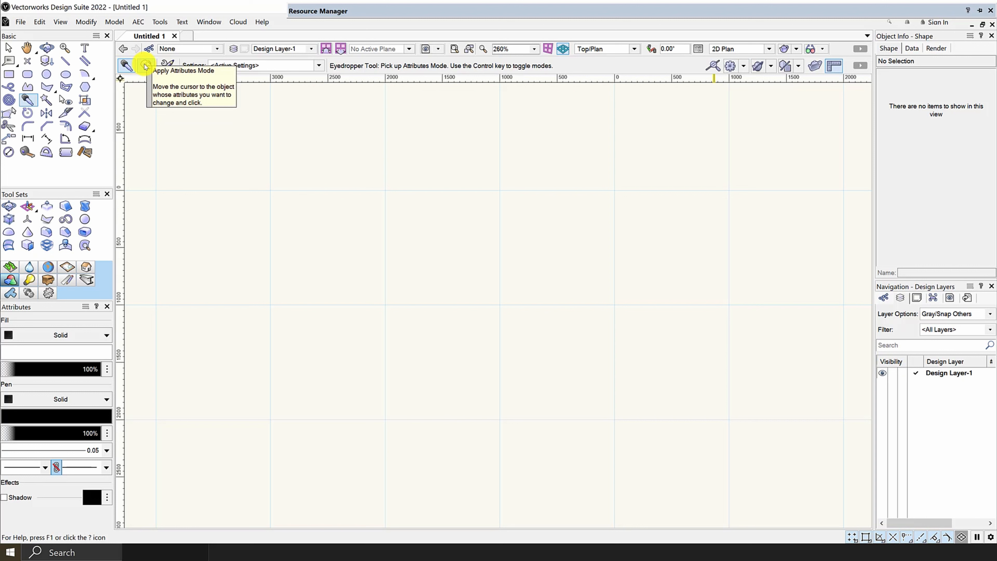
{"action": "left_click", "coordinate": [9, 75]}
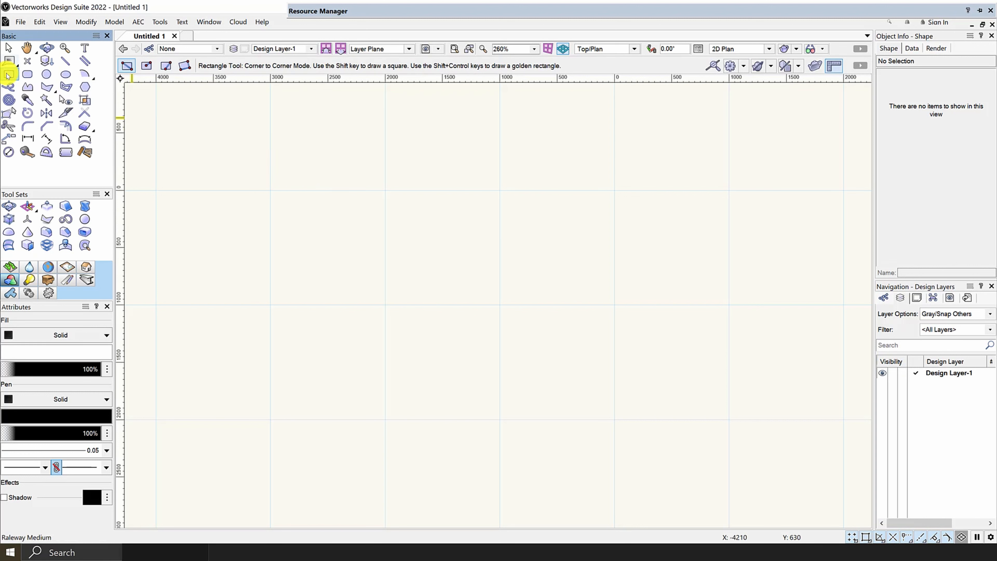
{"action": "scroll", "coordinate": [194, 118], "scroll_direction": "down", "scroll_amount": 4}
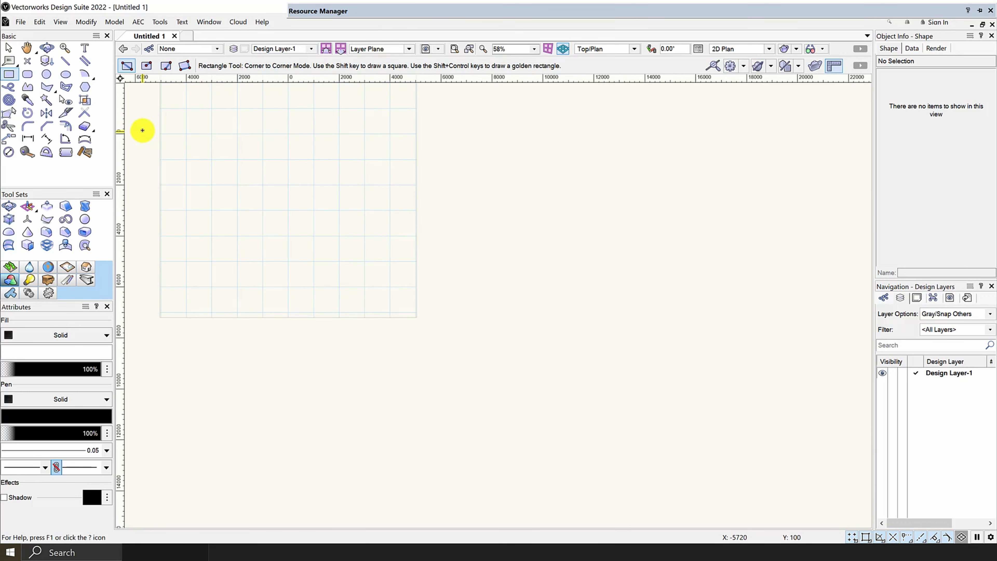
{"action": "scroll", "coordinate": [142, 131], "scroll_direction": "up", "scroll_amount": 2}
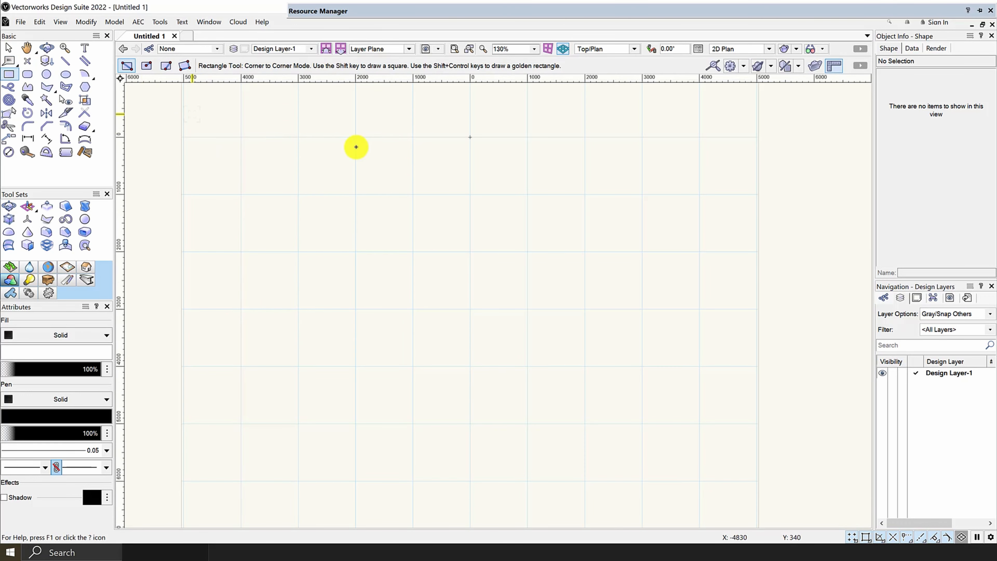
{"action": "scroll", "coordinate": [350, 148], "scroll_direction": "down", "scroll_amount": 2}
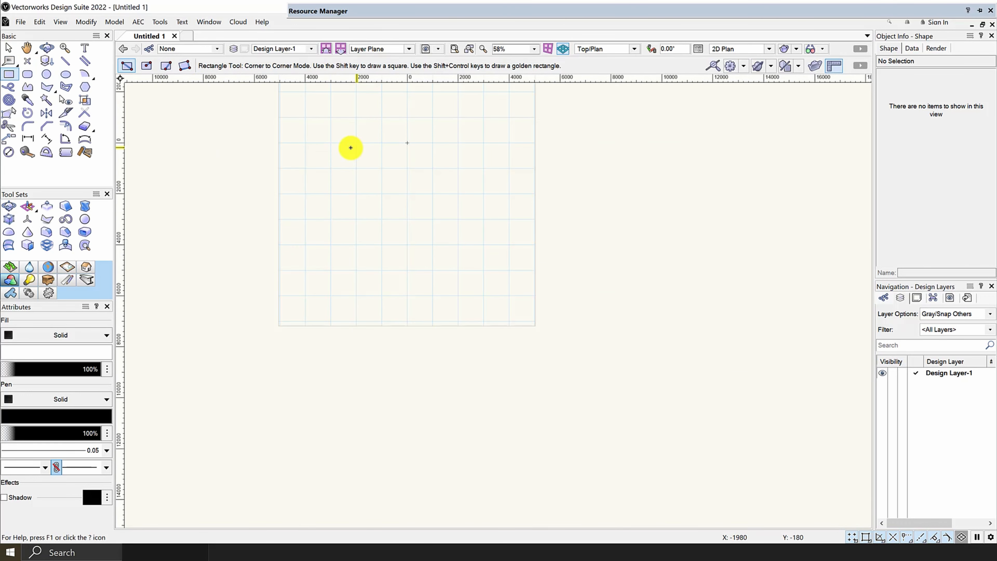
{"action": "left_click", "coordinate": [274, 118]}
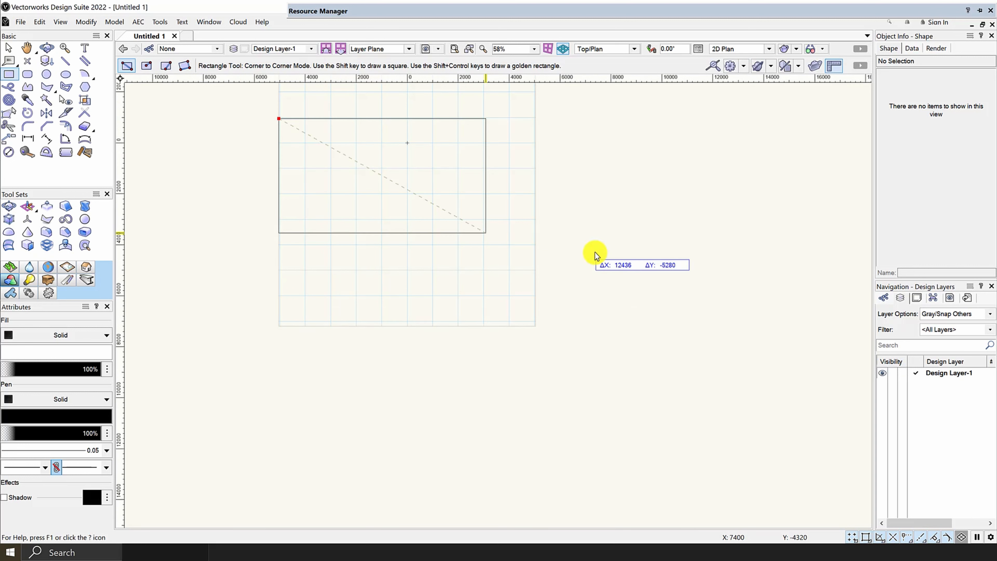
{"action": "left_click", "coordinate": [535, 240]}
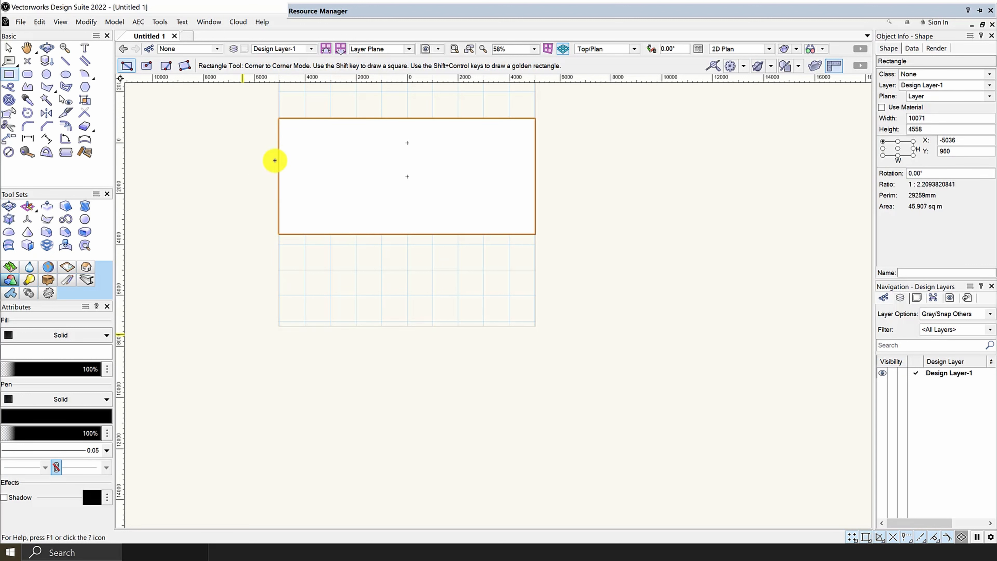
Step: Change the rectangle's solid fill colour to pure blue (RGB 0, 0, 255) using the standard color picker
{"action": "scroll", "coordinate": [427, 171], "scroll_direction": "down", "scroll_amount": 2}
{"action": "scroll", "coordinate": [381, 192], "scroll_direction": "up", "scroll_amount": 1}
{"action": "scroll", "coordinate": [381, 192], "scroll_direction": "up", "scroll_amount": 1}
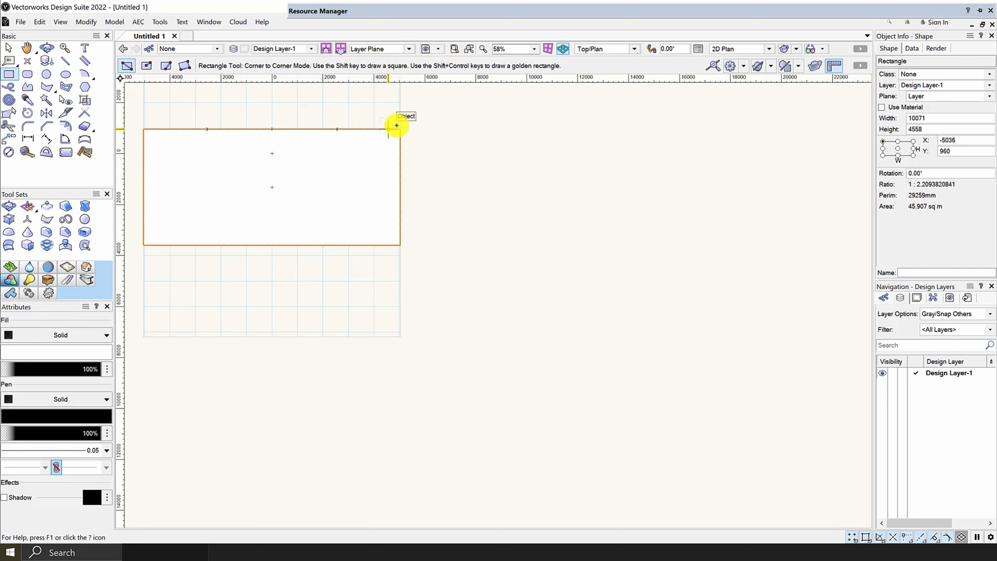
{"action": "left_click", "coordinate": [53, 350]}
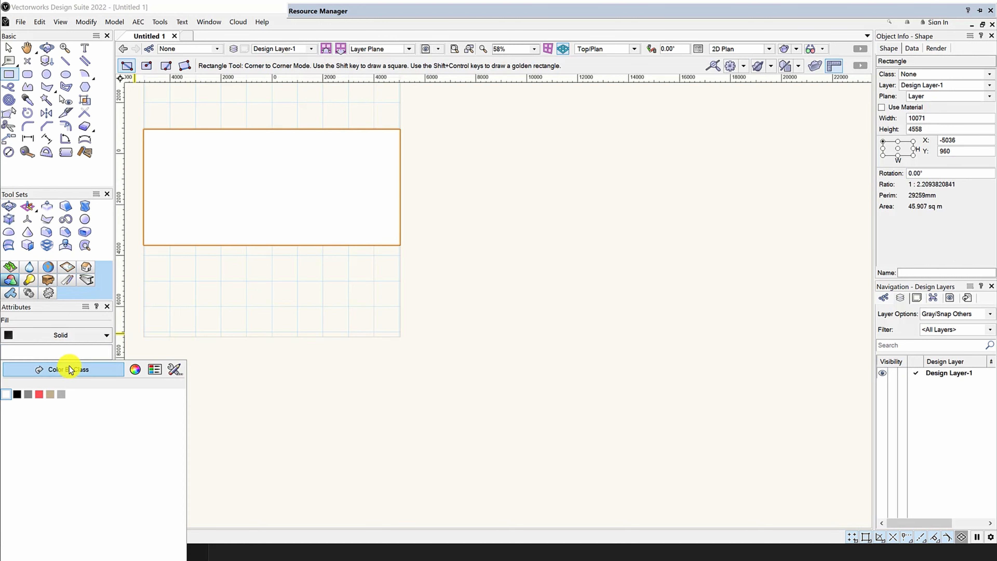
{"action": "left_click", "coordinate": [135, 370]}
{"action": "left_click_drag", "start_coordinate": [495, 182], "coordinate": [567, 145]}
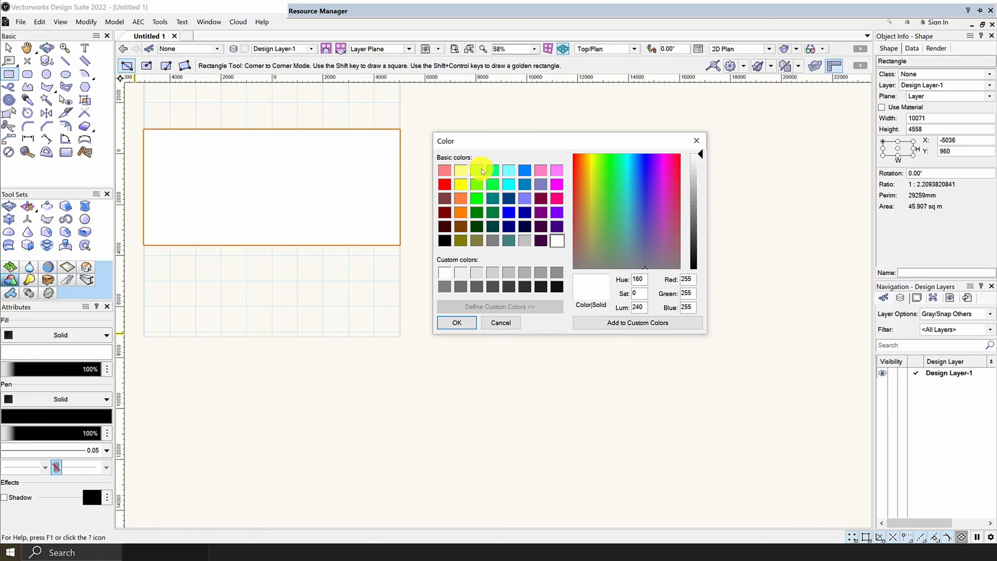
{"action": "left_click", "coordinate": [509, 213]}
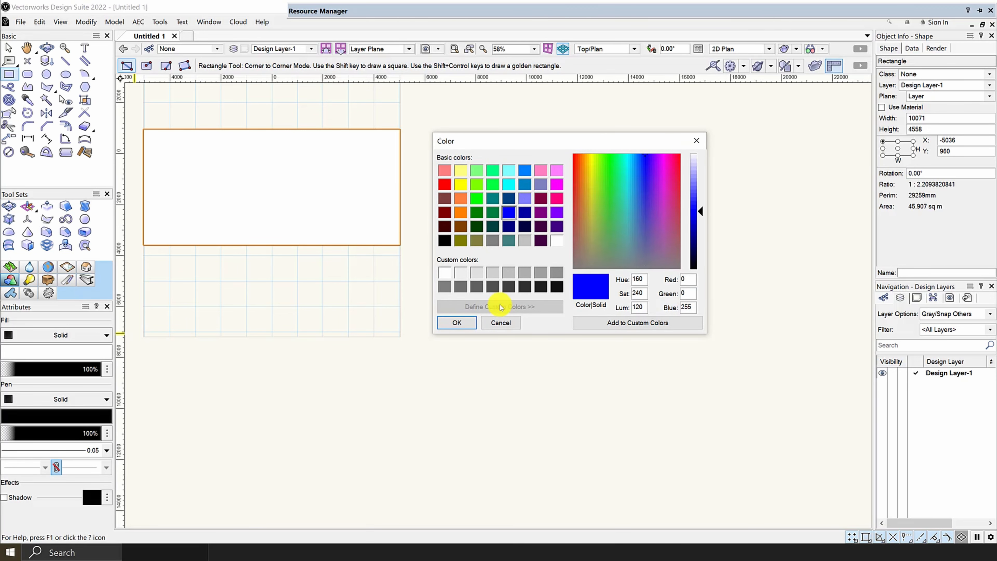
{"action": "left_click", "coordinate": [453, 322]}
{"action": "scroll", "coordinate": [422, 272], "scroll_direction": "down", "scroll_amount": 3}
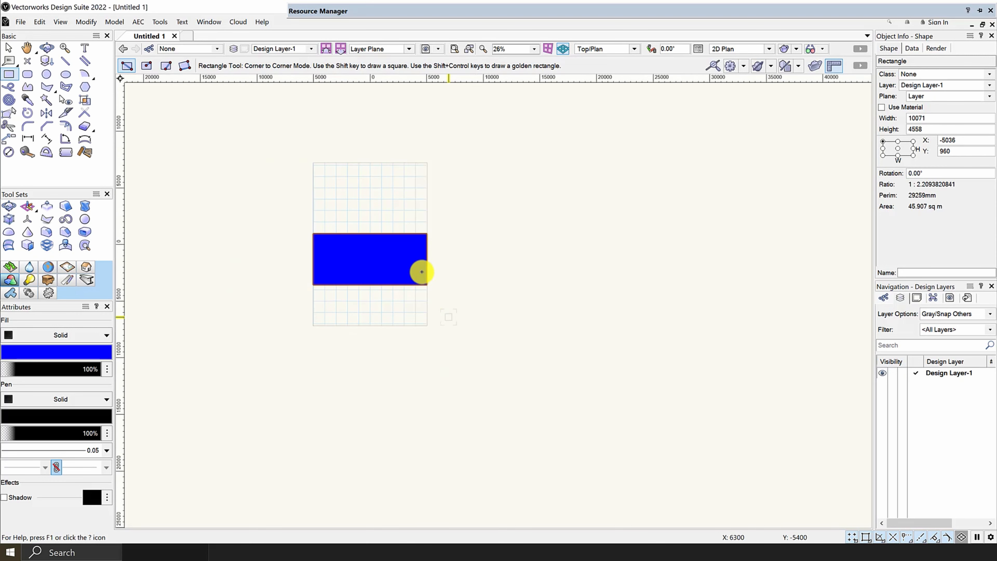
{"action": "scroll", "coordinate": [396, 280], "scroll_direction": "up", "scroll_amount": 3}
Step: Draw a second rectangle about 3640 by 3100 mm, off the page to the right of the blue one
{"action": "left_click", "coordinate": [9, 46]}
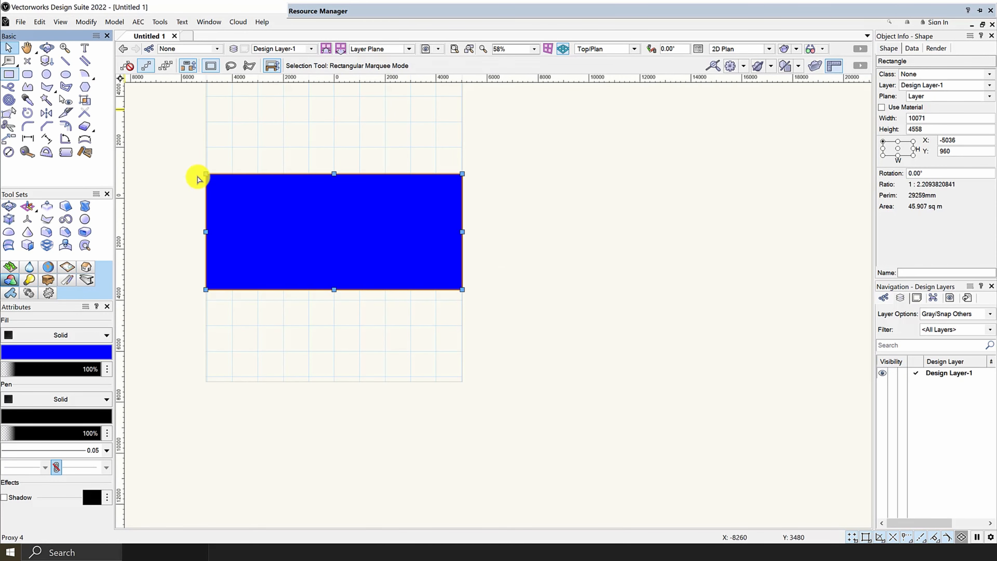
{"action": "left_click", "coordinate": [9, 74]}
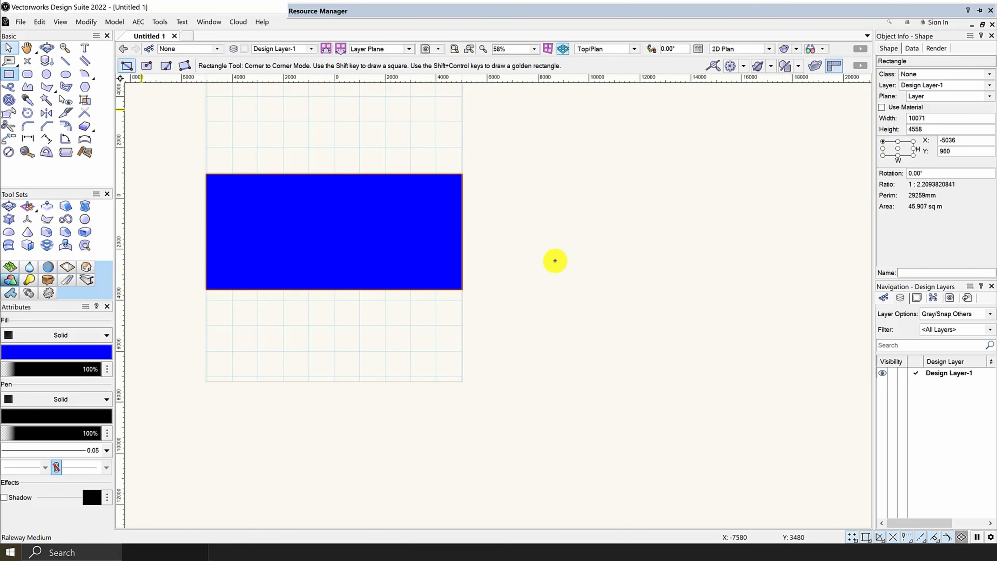
{"action": "left_click", "coordinate": [526, 188]}
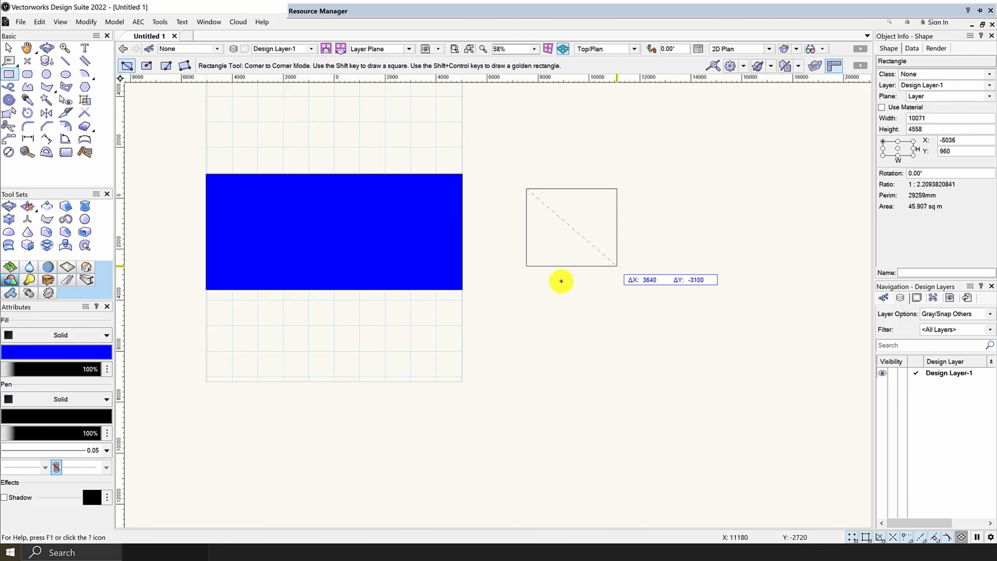
{"action": "left_click", "coordinate": [619, 267]}
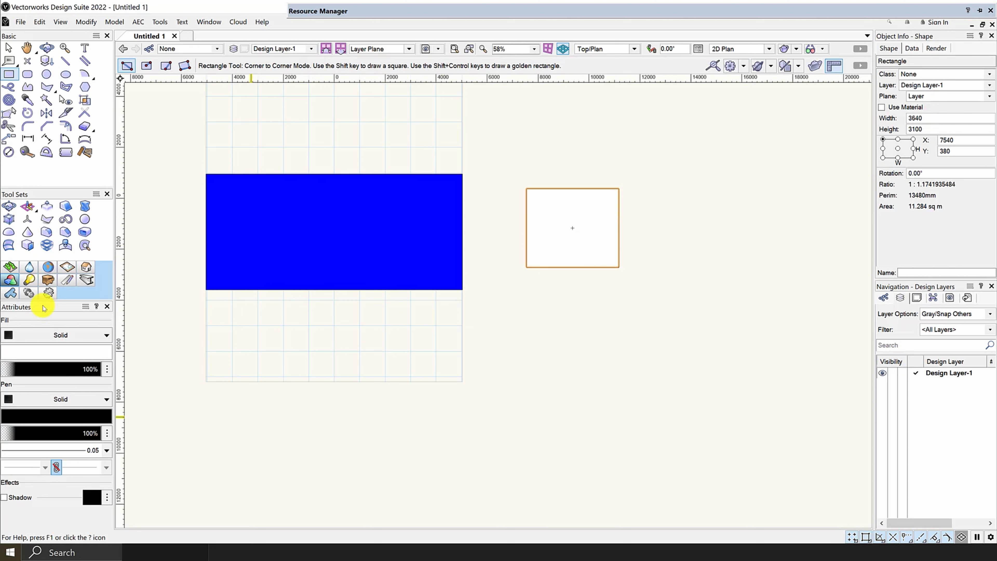
Step: Pick up the blue rectangle's attributes with the Eyedropper tool and apply them to the smaller white rectangle
{"action": "left_click", "coordinate": [27, 102]}
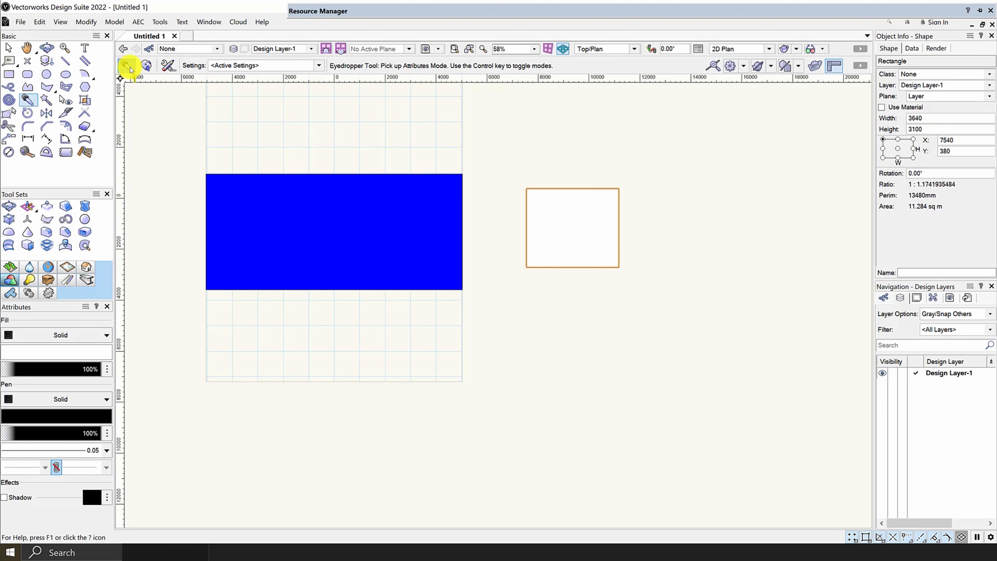
{"action": "left_click", "coordinate": [247, 203]}
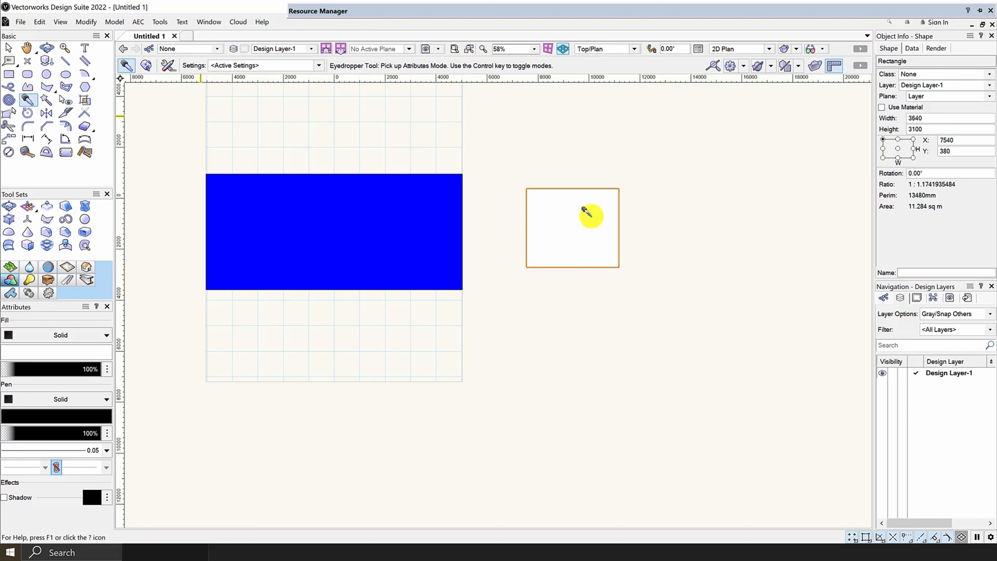
{"action": "left_click", "coordinate": [145, 67]}
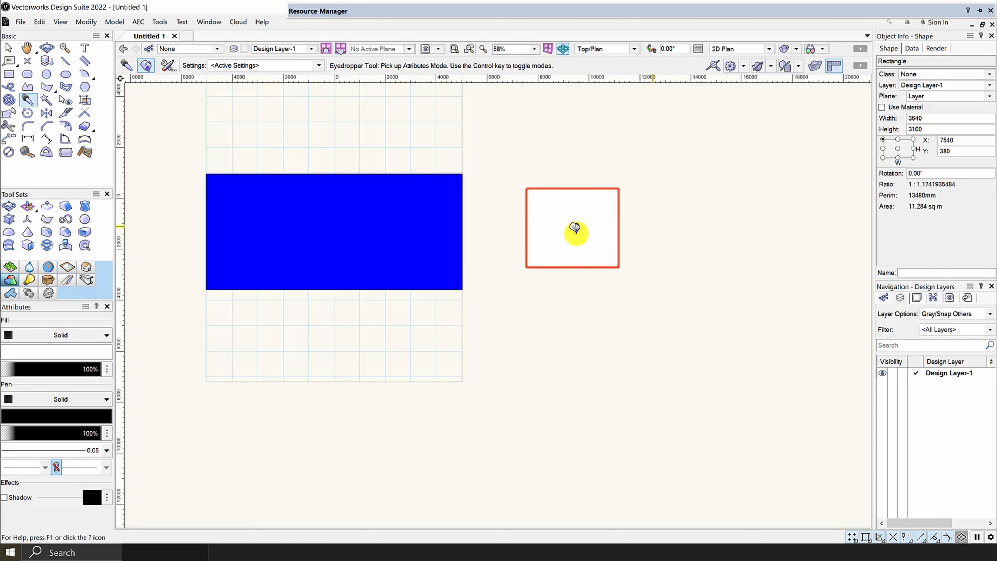
{"action": "left_click", "coordinate": [583, 214]}
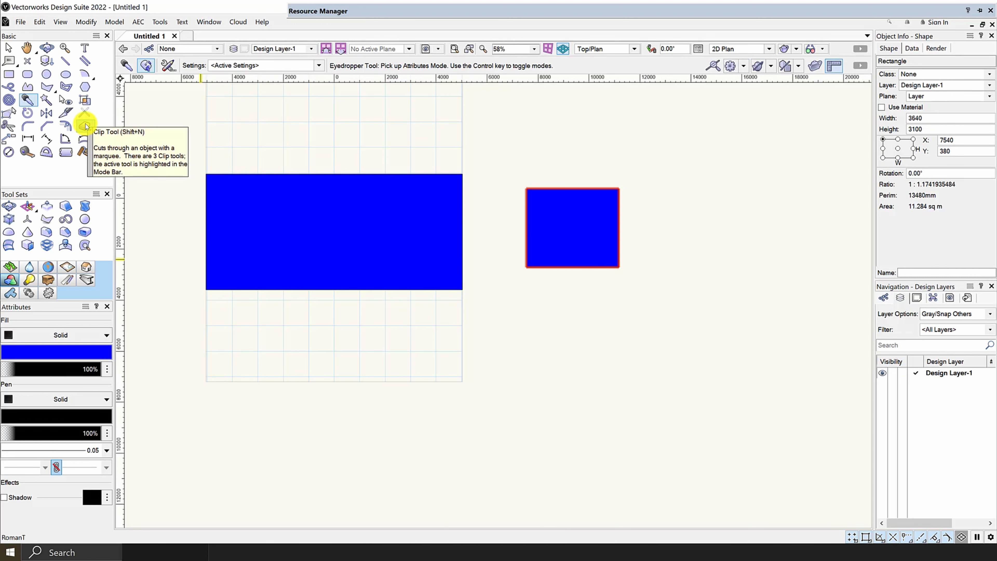
Step: Select both blue rectangles and delete them from the drawing
{"action": "left_click", "coordinate": [85, 126]}
{"action": "scroll", "coordinate": [318, 186], "scroll_direction": "down", "scroll_amount": 2}
{"action": "left_click_drag", "start_coordinate": [588, 335], "coordinate": [225, 141]}
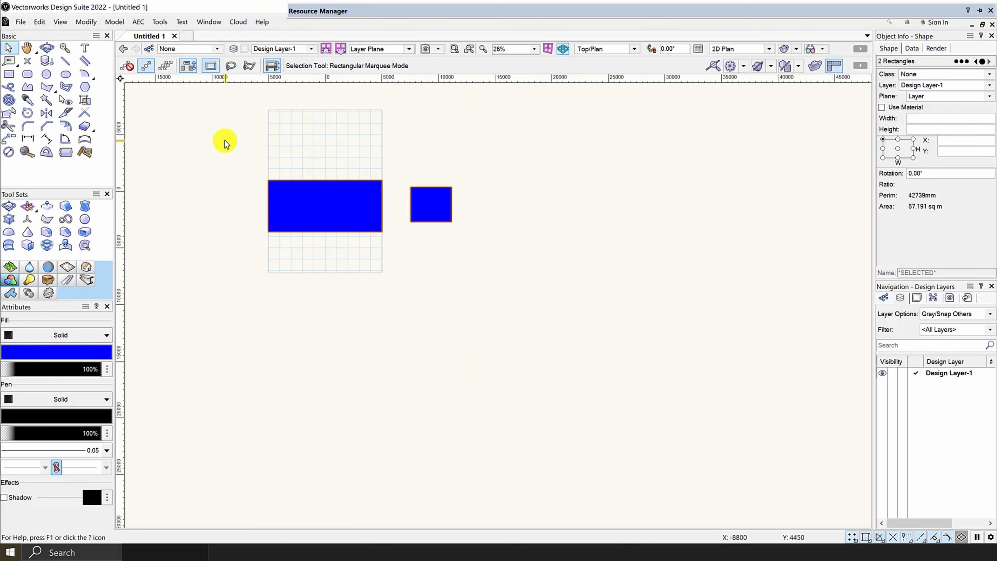
{"action": "key", "text": "Delete"}
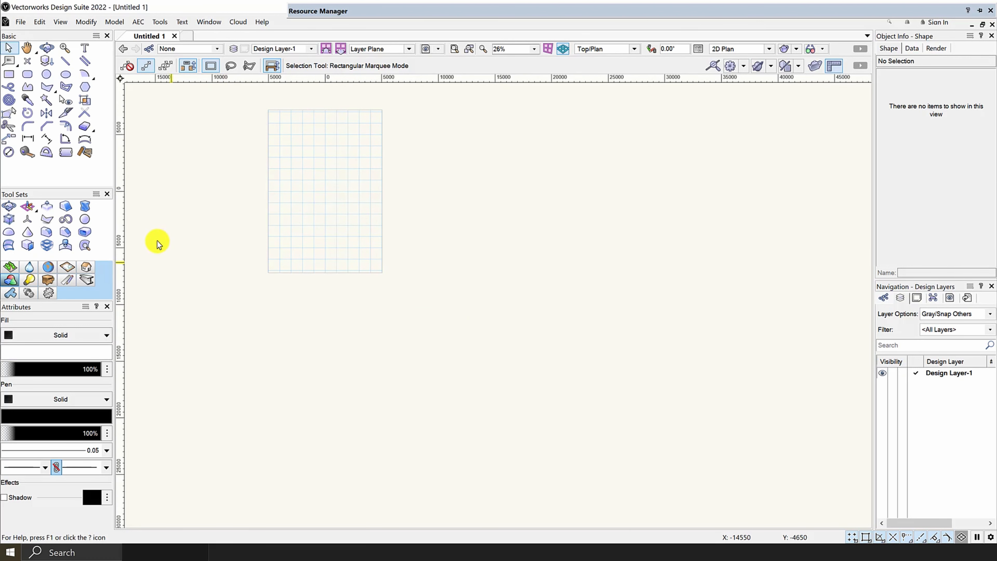
Step: Draw a new rectangle about 10070 mm wide and 5620 mm high from one page edge to the other
{"action": "left_click", "coordinate": [85, 125]}
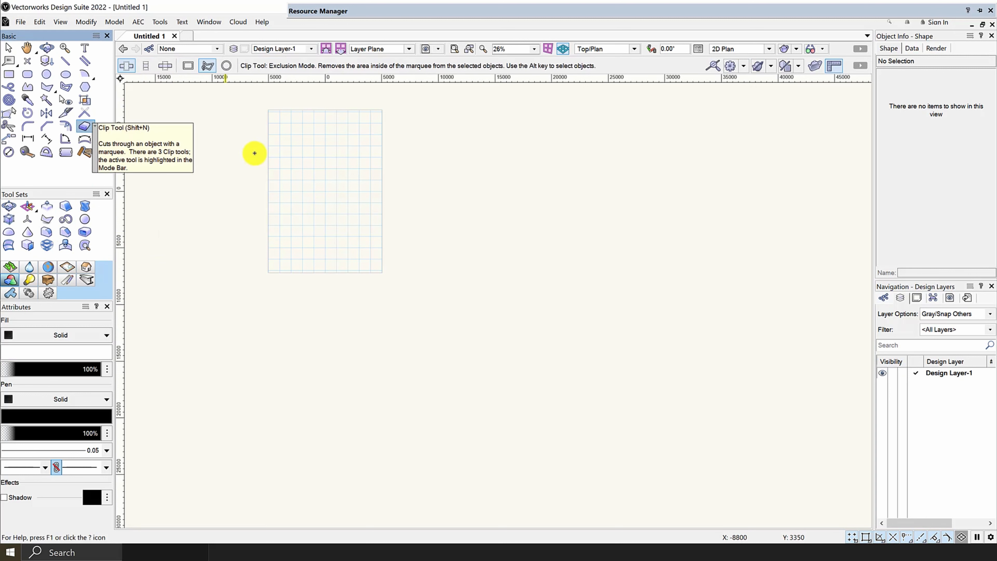
{"action": "scroll", "coordinate": [303, 153], "scroll_direction": "up", "scroll_amount": 1}
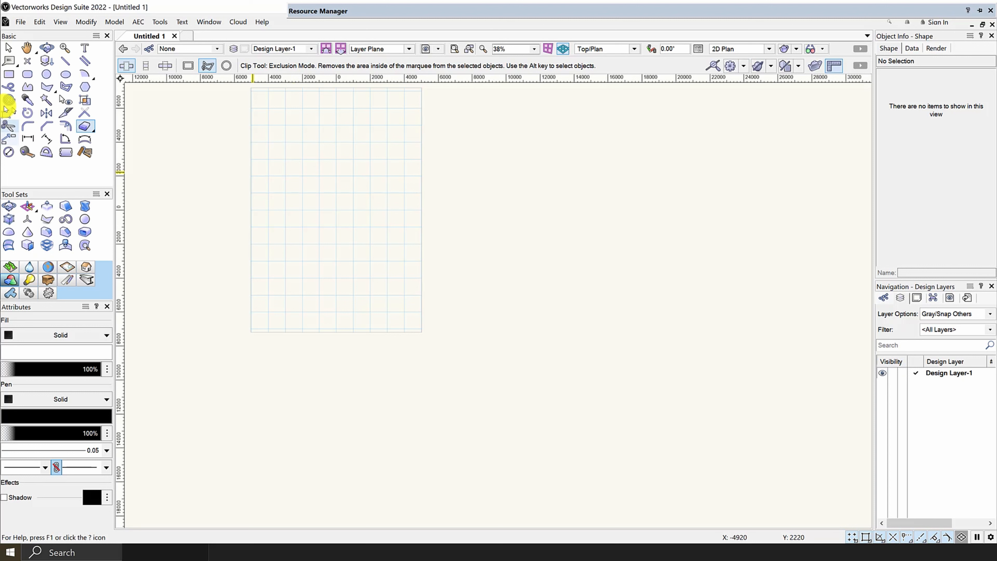
{"action": "left_click", "coordinate": [8, 74]}
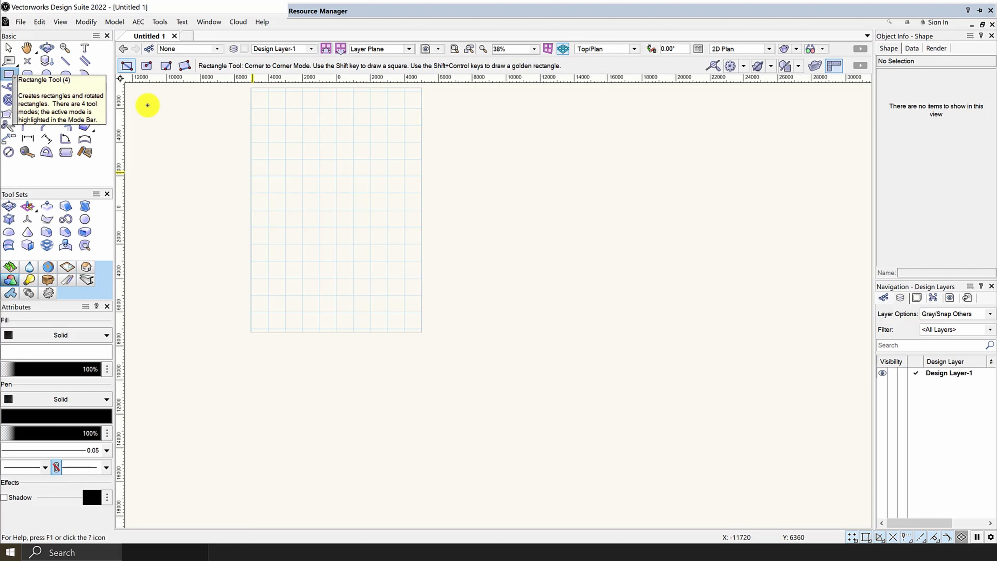
{"action": "left_click", "coordinate": [254, 128]}
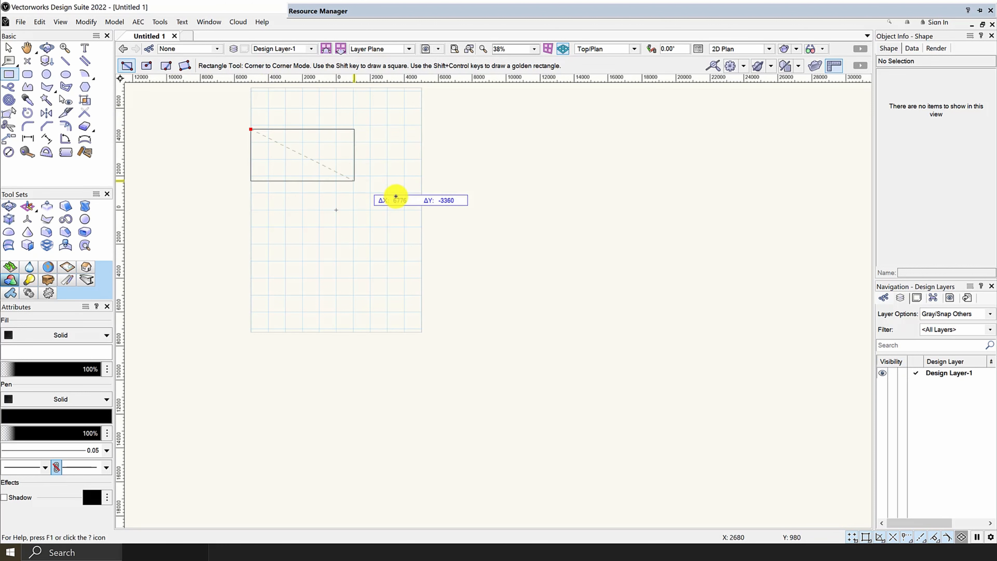
{"action": "left_click", "coordinate": [422, 224]}
Step: Cut the upper-left corner off the large rectangle with the Clip tool, outlining a six-point polygonal marquee in Exclusion Mode
{"action": "scroll", "coordinate": [263, 126], "scroll_direction": "up", "scroll_amount": 4}
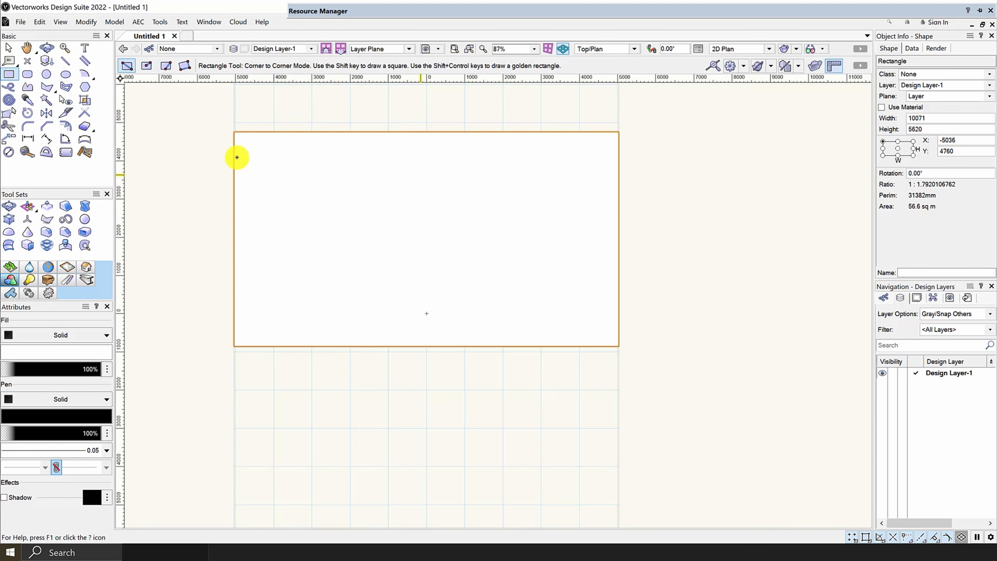
{"action": "left_click", "coordinate": [84, 126]}
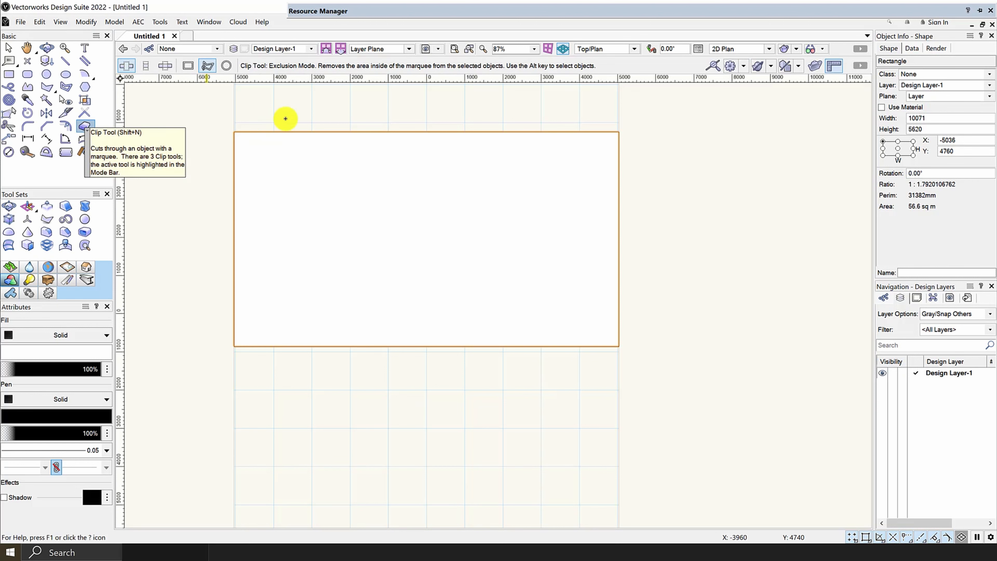
{"action": "scroll", "coordinate": [228, 146], "scroll_direction": "up", "scroll_amount": 2}
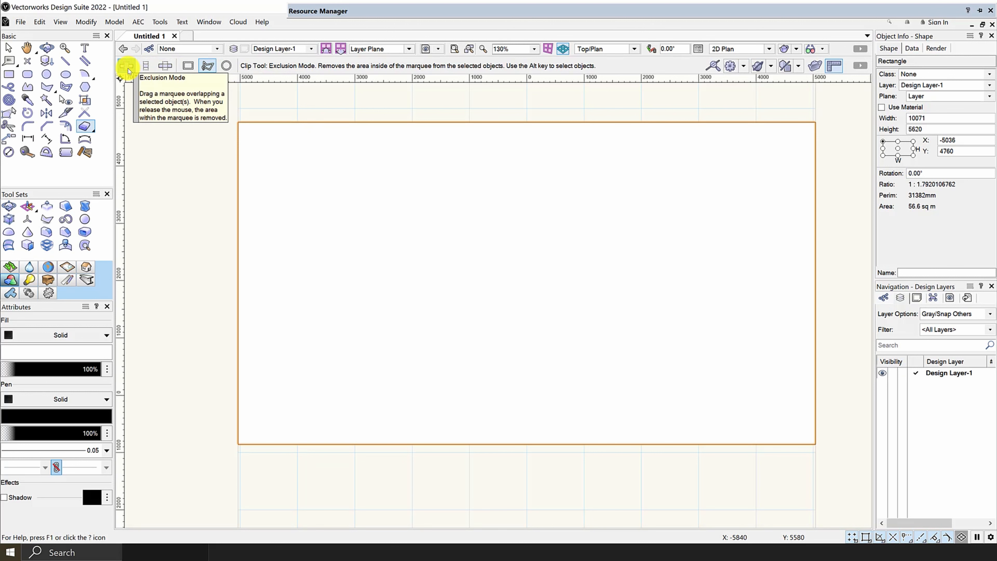
{"action": "scroll", "coordinate": [134, 80], "scroll_direction": "down", "scroll_amount": 2}
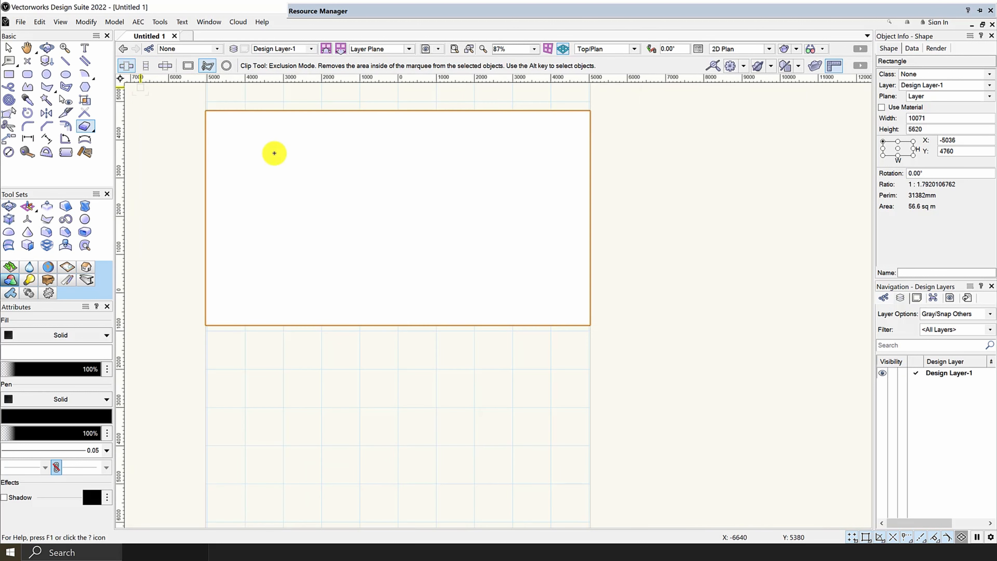
{"action": "scroll", "coordinate": [403, 180], "scroll_direction": "down", "scroll_amount": 4}
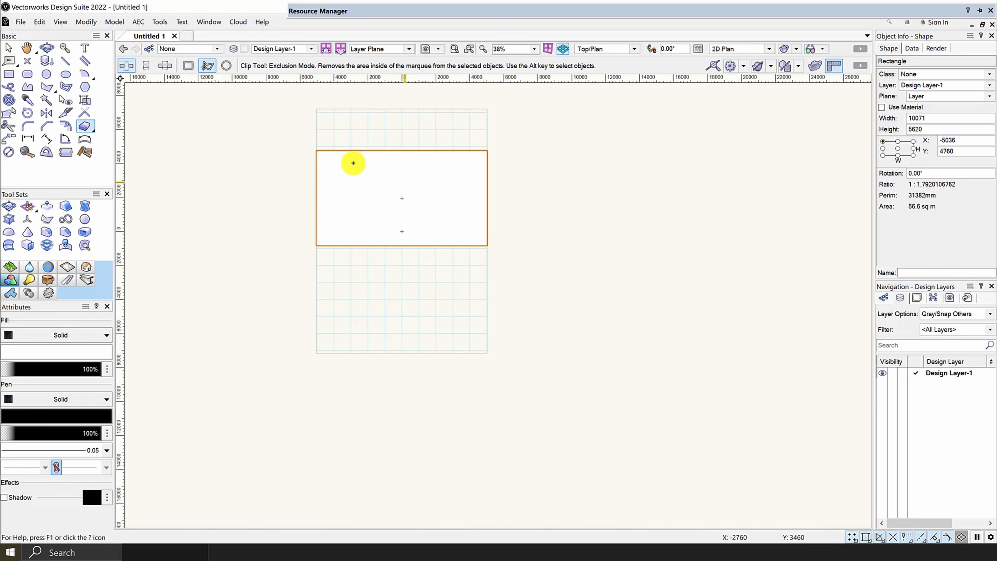
{"action": "scroll", "coordinate": [322, 149], "scroll_direction": "up", "scroll_amount": 6}
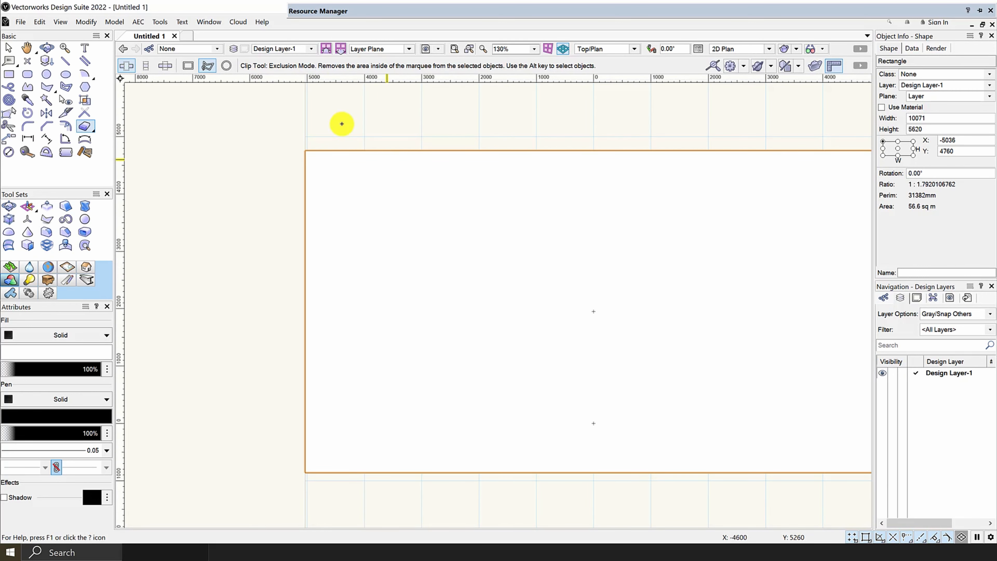
{"action": "scroll", "coordinate": [409, 256], "scroll_direction": "down", "scroll_amount": 2}
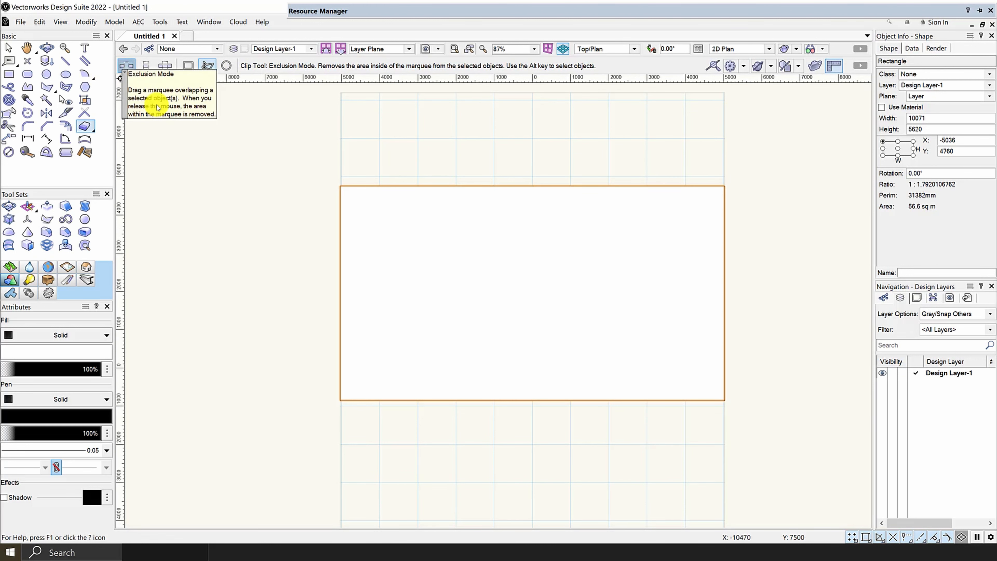
{"action": "scroll", "coordinate": [345, 209], "scroll_direction": "up", "scroll_amount": 2}
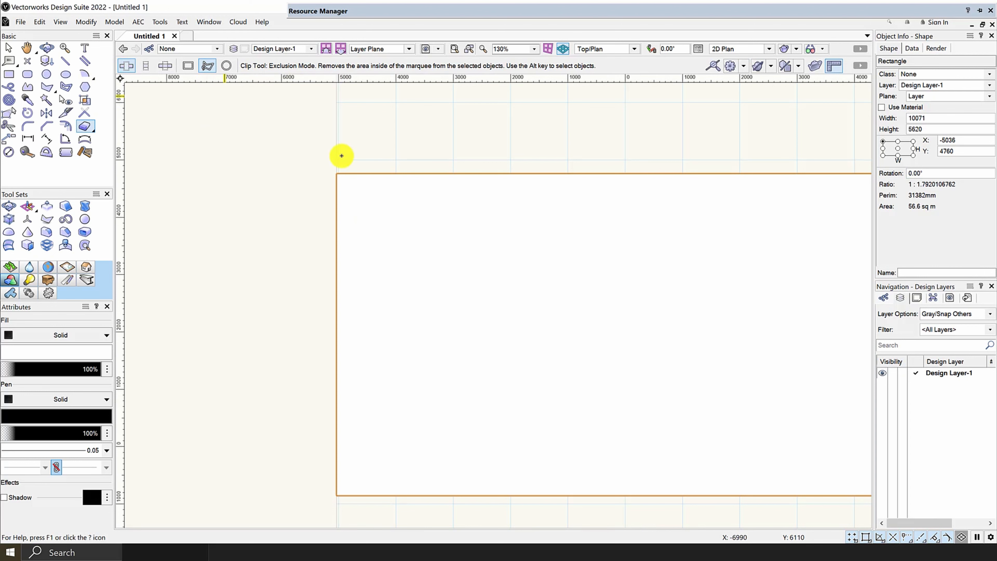
{"action": "left_click", "coordinate": [273, 229]}
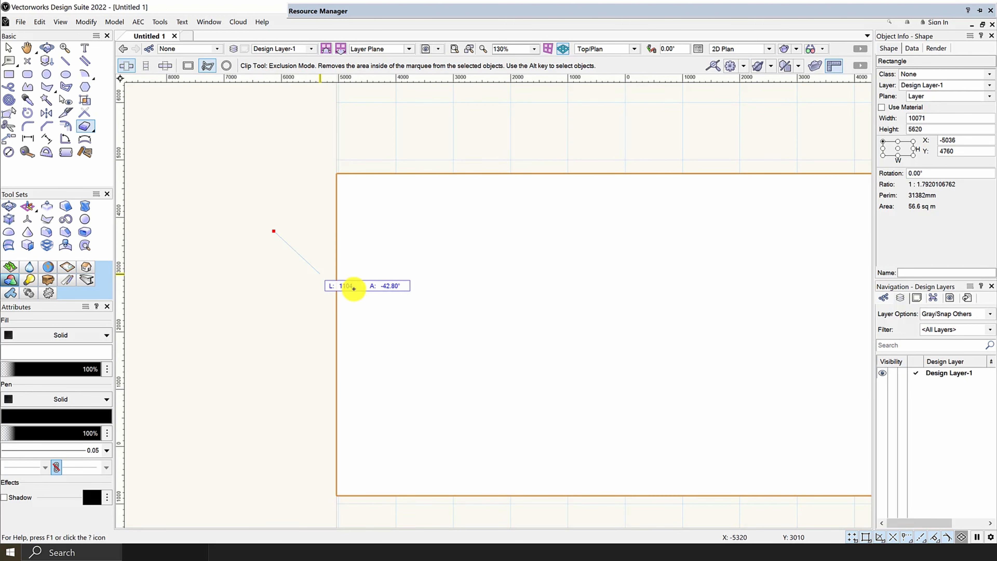
{"action": "left_click", "coordinate": [338, 324]}
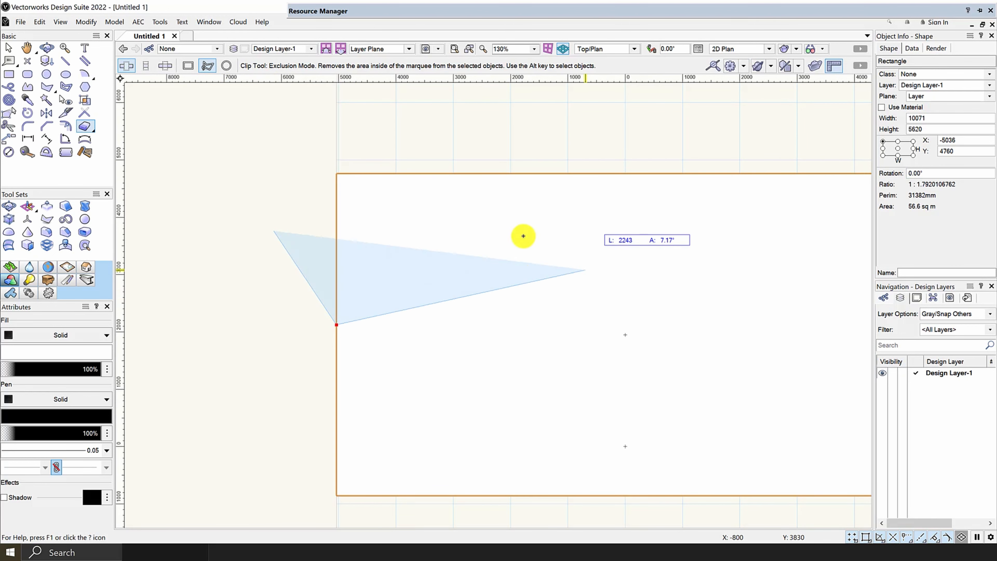
{"action": "left_click", "coordinate": [519, 237]}
{"action": "left_click", "coordinate": [551, 110]}
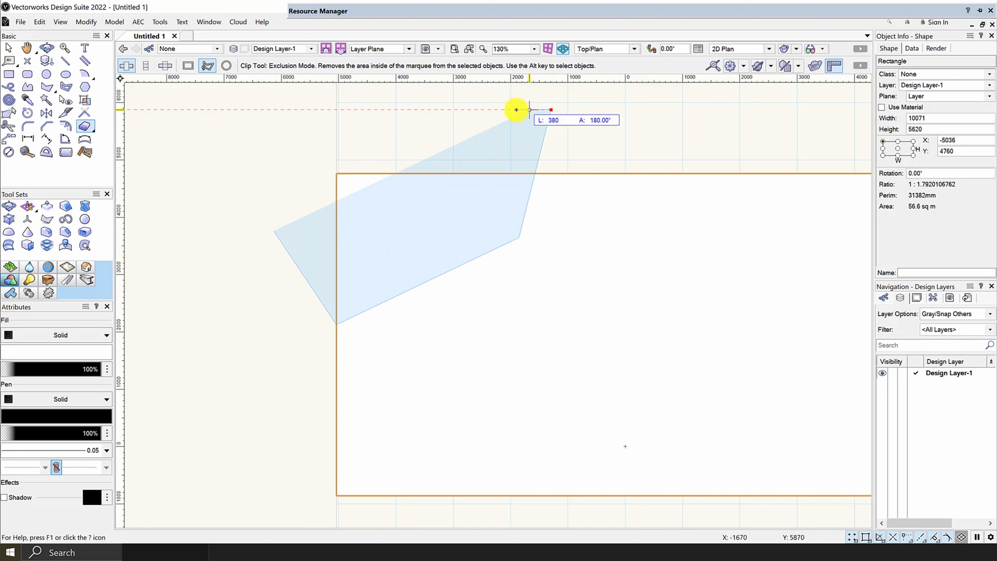
{"action": "left_click", "coordinate": [316, 111]}
{"action": "left_click", "coordinate": [260, 177]}
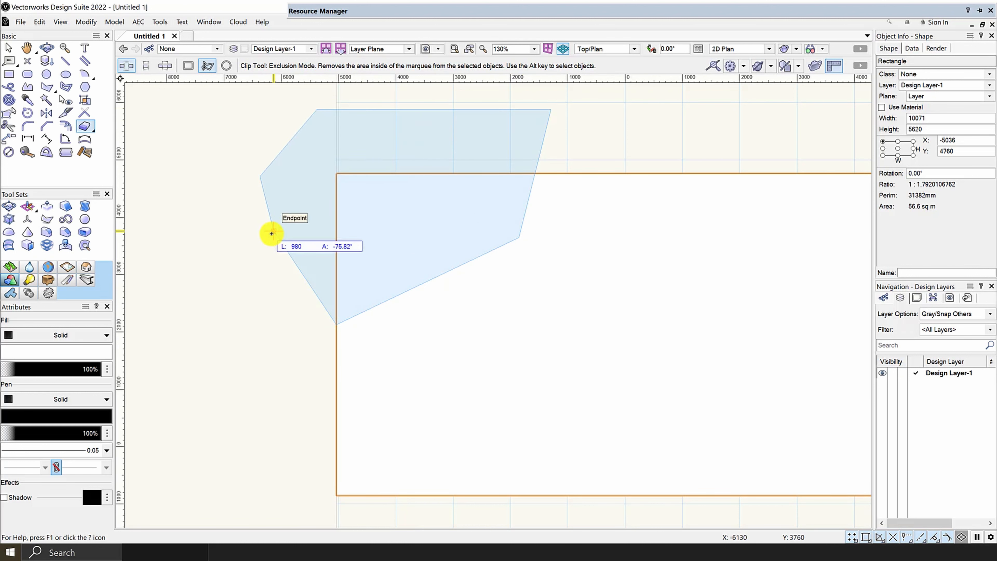
{"action": "double_click", "coordinate": [271, 233]}
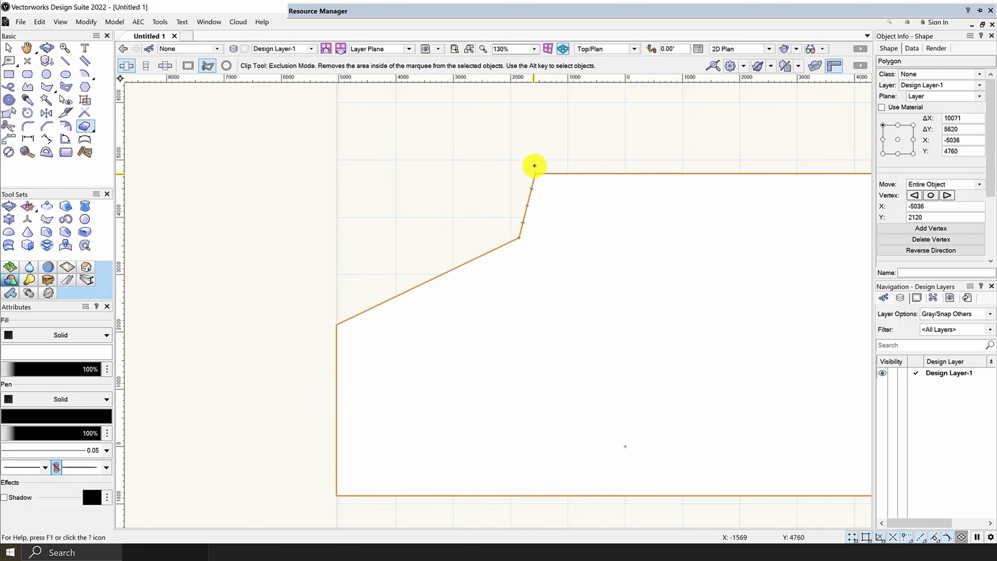
Step: Switch the Clip tool to Inclusion Mode, which keeps only the area inside the marquee
{"action": "scroll", "coordinate": [481, 164], "scroll_direction": "down", "scroll_amount": 3}
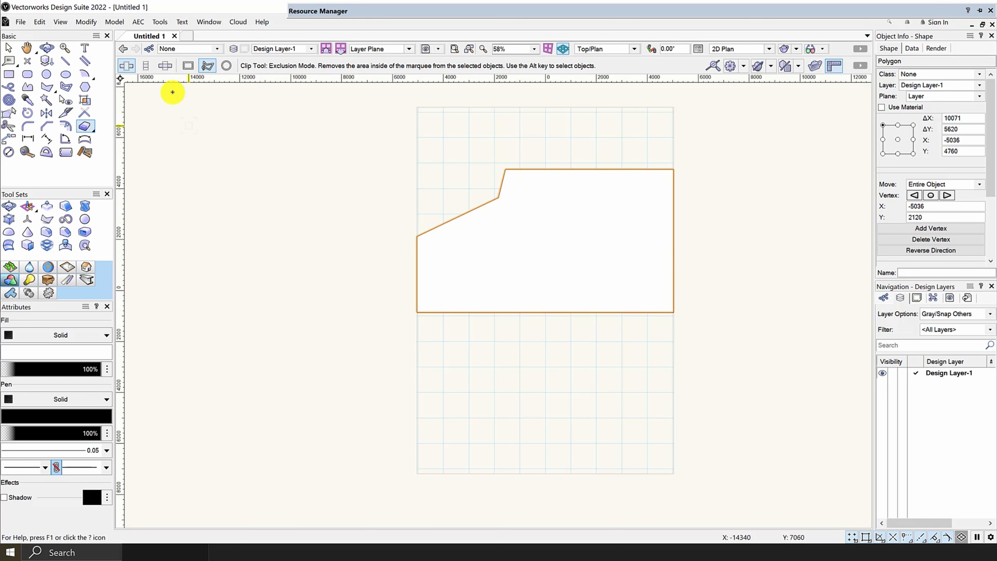
{"action": "left_click", "coordinate": [147, 66]}
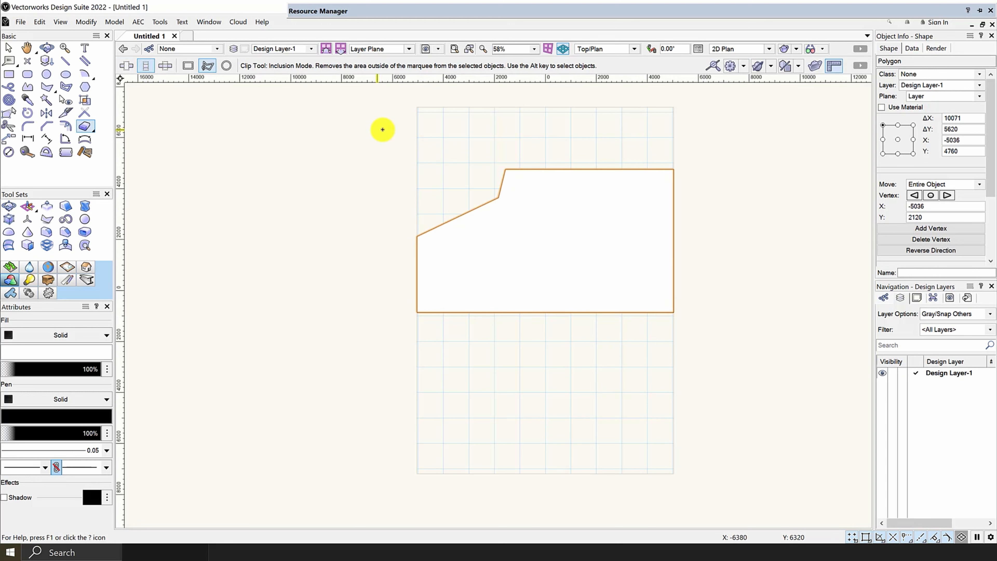
{"action": "scroll", "coordinate": [499, 186], "scroll_direction": "up", "scroll_amount": 2}
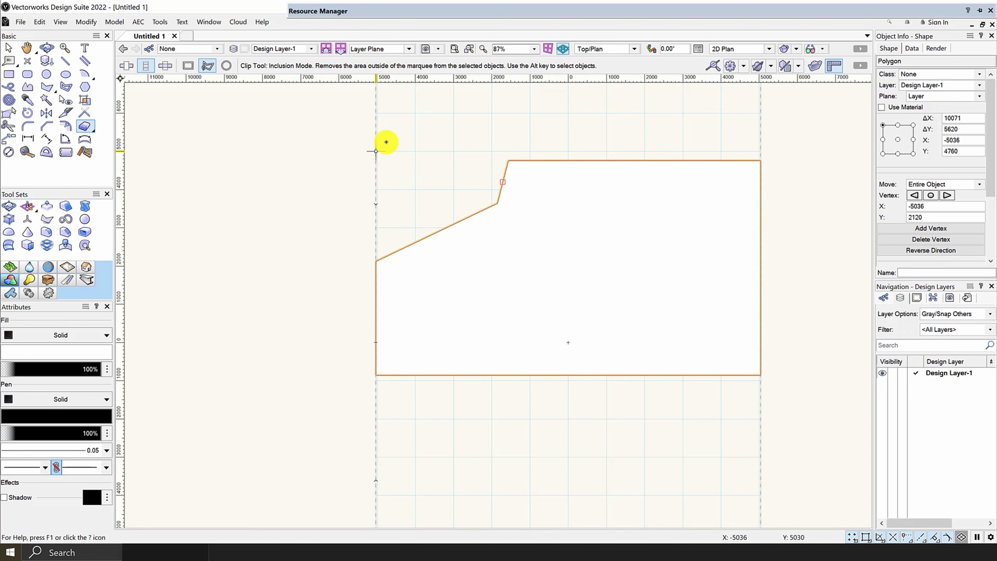
{"action": "scroll", "coordinate": [350, 196], "scroll_direction": "down", "scroll_amount": 2}
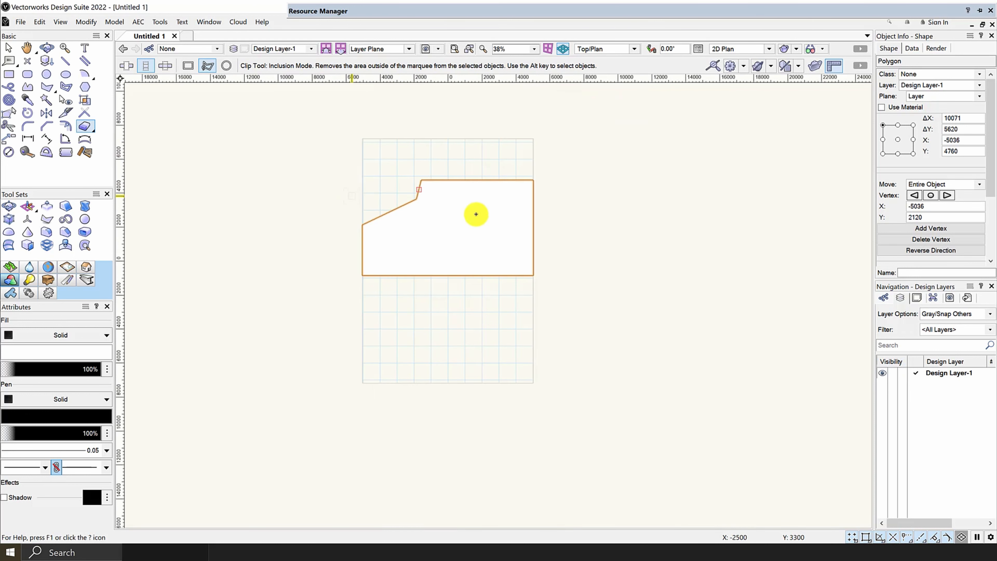
{"action": "scroll", "coordinate": [447, 212], "scroll_direction": "up", "scroll_amount": 2}
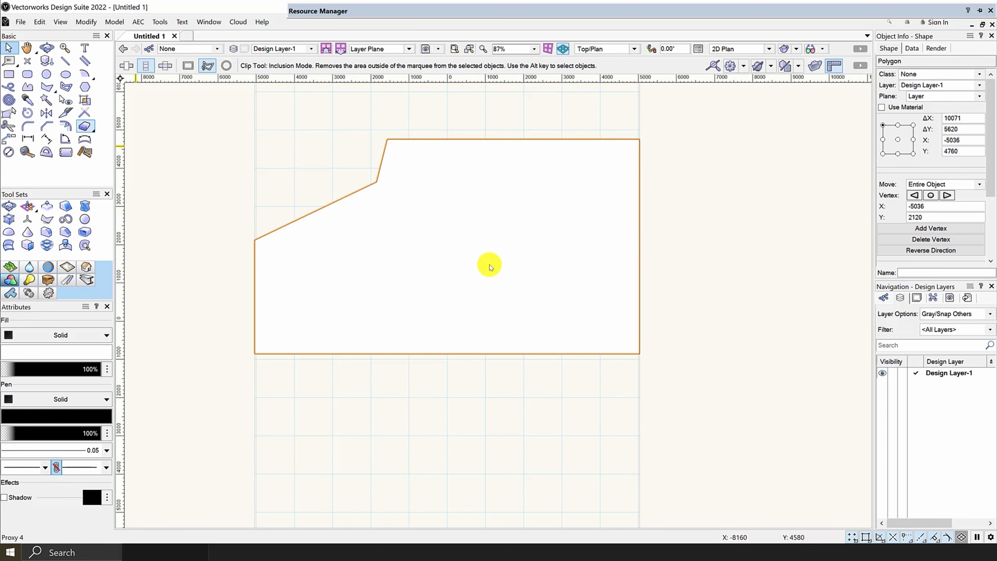
Step: Select the clipped polygon and delete it from the drawing
{"action": "scroll", "coordinate": [489, 265], "scroll_direction": "down", "scroll_amount": 3}
{"action": "left_click_drag", "start_coordinate": [622, 368], "coordinate": [134, 100]}
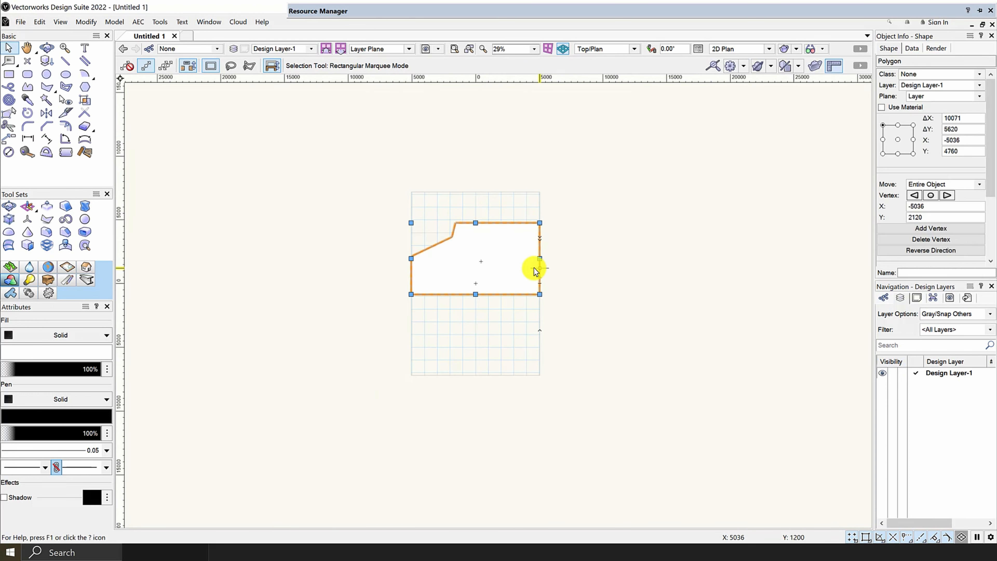
{"action": "key", "text": "Delete"}
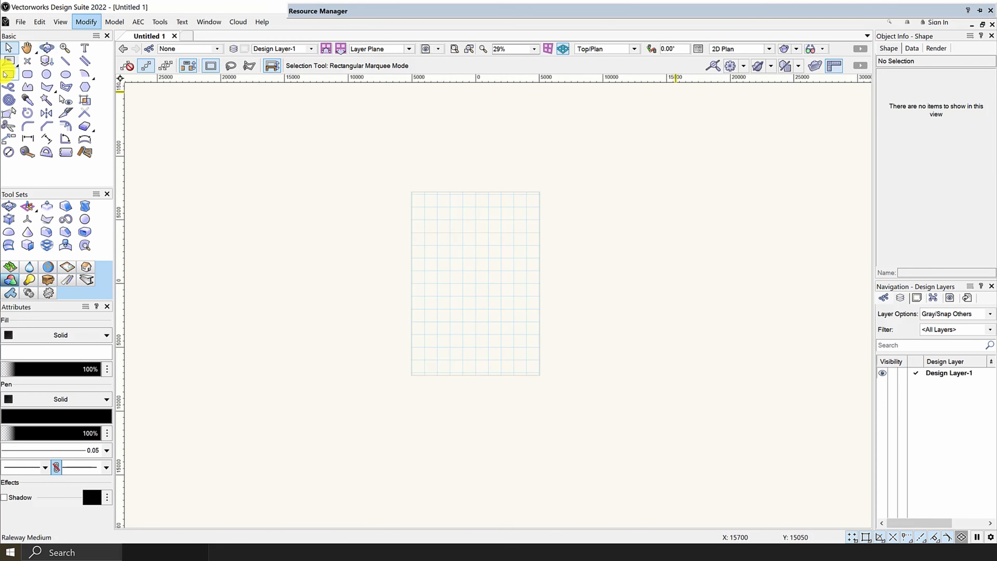
Step: Draw a new rectangle about 5400 mm wide and 3490 mm high, off the page to its right
{"action": "left_click", "coordinate": [7, 74]}
{"action": "scroll", "coordinate": [678, 356], "scroll_direction": "up", "scroll_amount": 3}
{"action": "left_click", "coordinate": [251, 217]}
{"action": "left_click", "coordinate": [431, 278]}
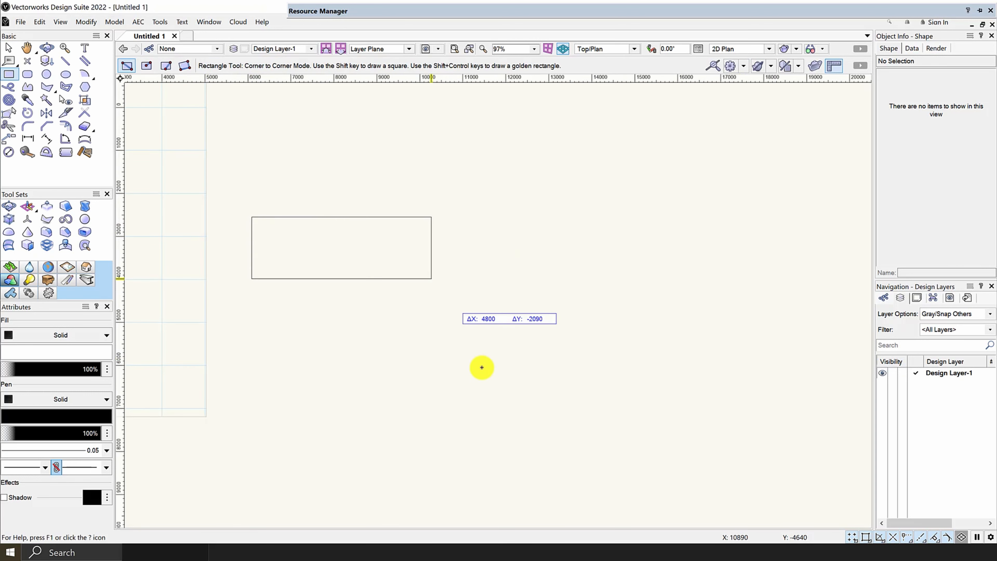
{"action": "left_click", "coordinate": [482, 367]}
Step: Clip the new rectangle in Inclusion Mode with a polygonal marquee over its upper-left corner, keeping only the enclosed area
{"action": "scroll", "coordinate": [202, 260], "scroll_direction": "up", "scroll_amount": 2}
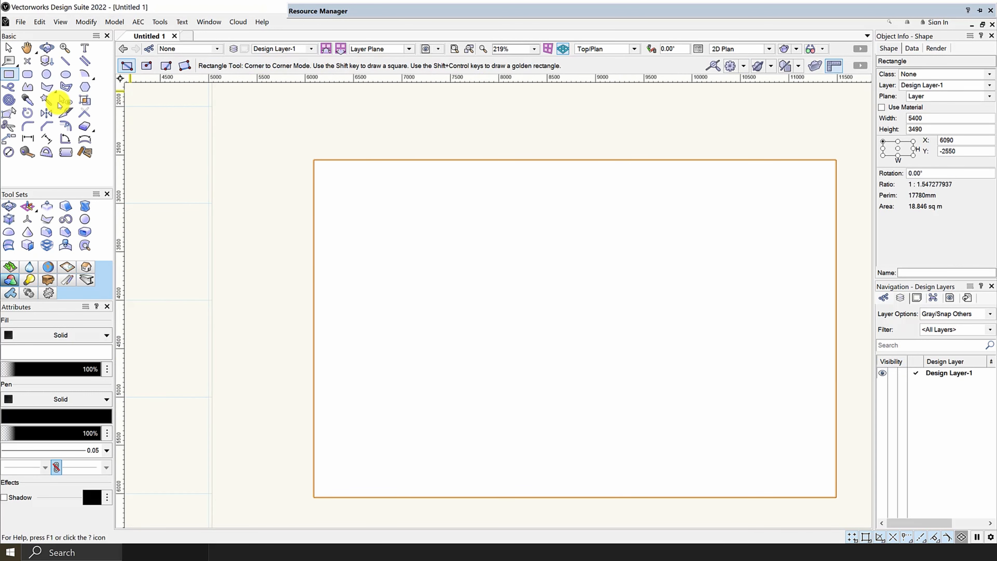
{"action": "left_click", "coordinate": [84, 126]}
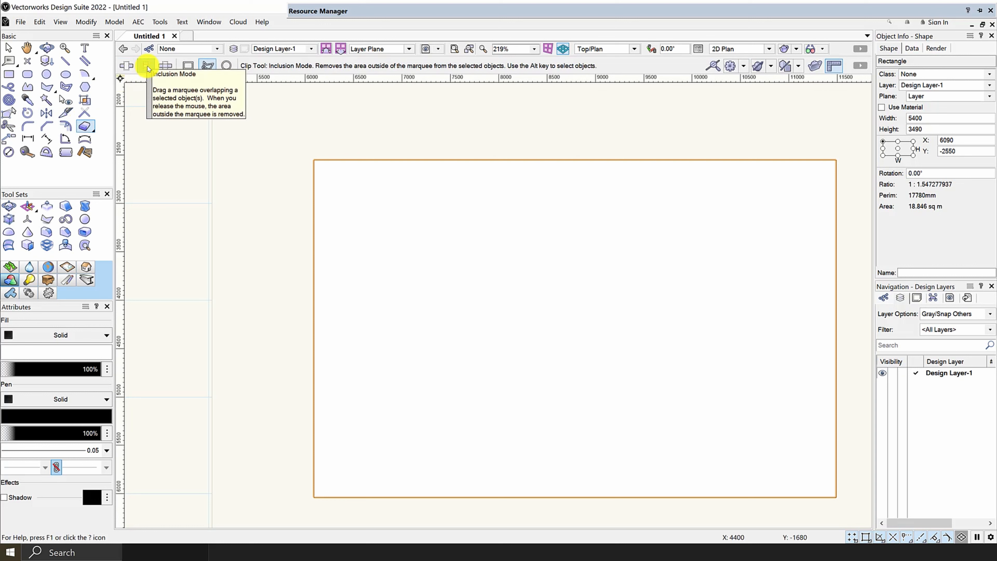
{"action": "left_click", "coordinate": [207, 66]}
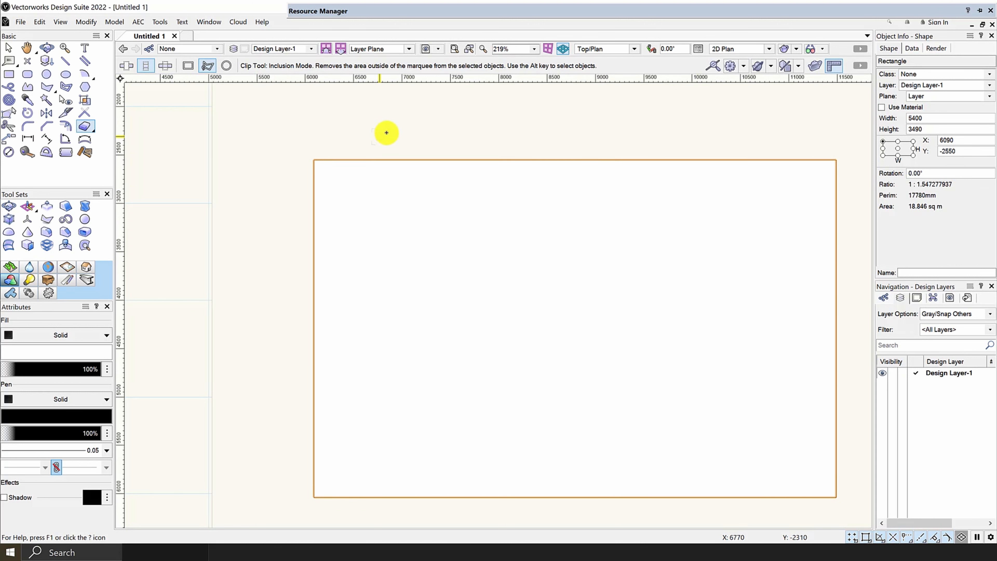
{"action": "left_click", "coordinate": [253, 196]}
{"action": "left_click", "coordinate": [391, 298]}
{"action": "left_click", "coordinate": [505, 219]}
{"action": "left_click", "coordinate": [520, 135]}
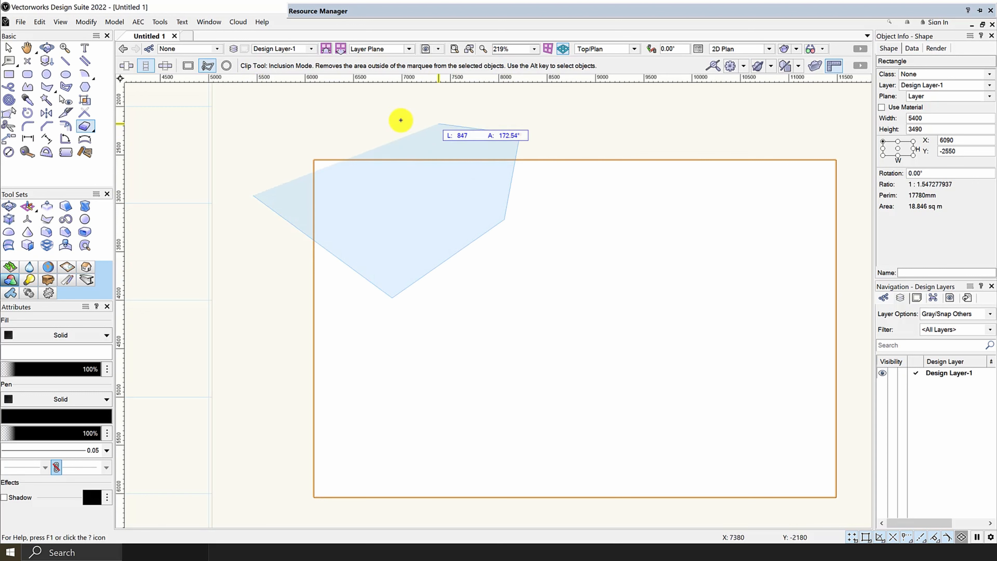
{"action": "left_click", "coordinate": [348, 112]}
{"action": "left_click", "coordinate": [265, 146]}
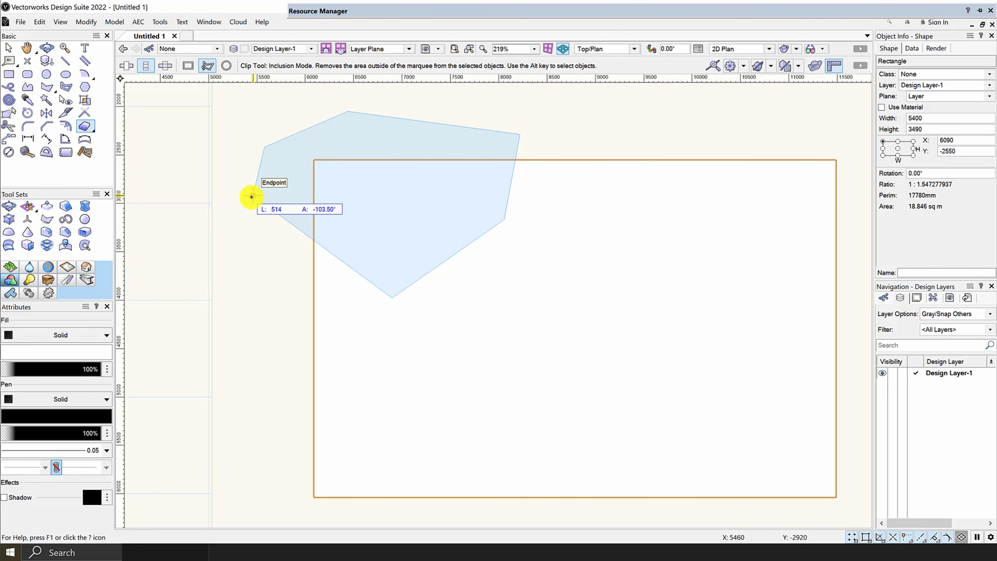
{"action": "left_click", "coordinate": [252, 196]}
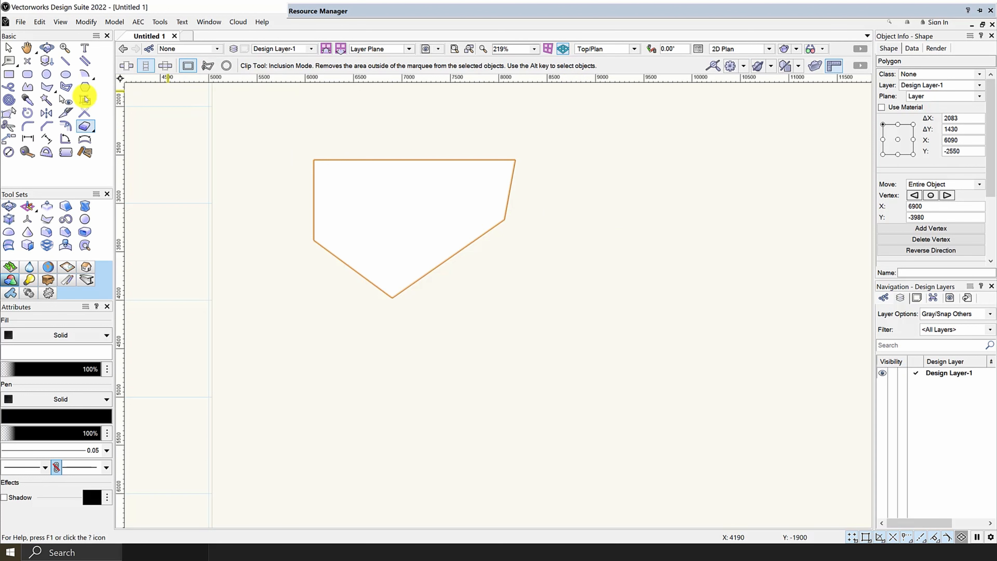
Step: Draw another rectangle about 3750 mm wide and 2010 mm high to the right of the clipped polygon
{"action": "left_click", "coordinate": [9, 74]}
{"action": "scroll", "coordinate": [209, 179], "scroll_direction": "down", "scroll_amount": 1}
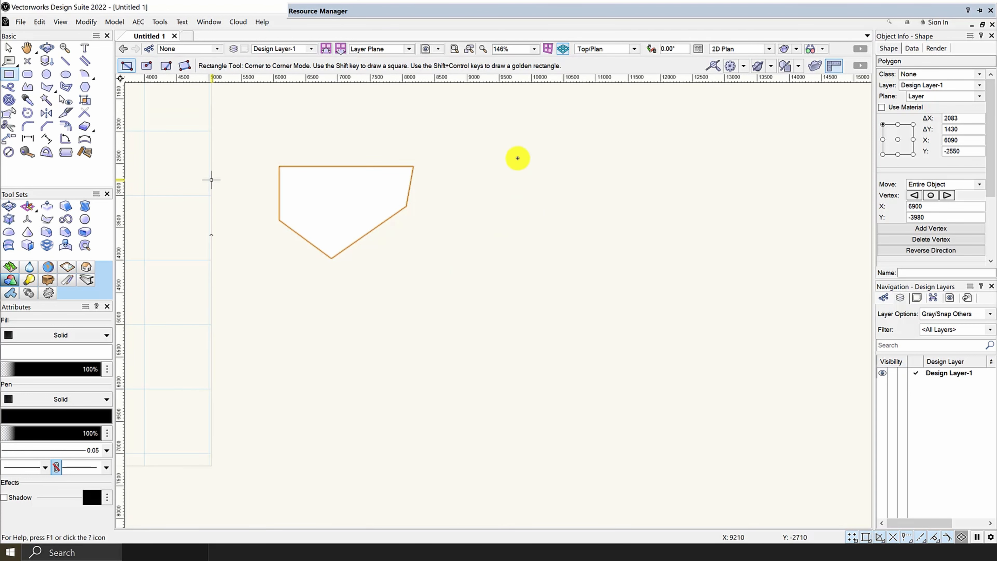
{"action": "left_click", "coordinate": [467, 159]}
{"action": "left_click", "coordinate": [709, 289]}
Step: Cut a notch from the new rectangle's upper-left corner using the Clip tool in Exclusion Mode with a rectangular marquee about 1140 by 1350 mm
{"action": "scroll", "coordinate": [508, 205], "scroll_direction": "up", "scroll_amount": 2}
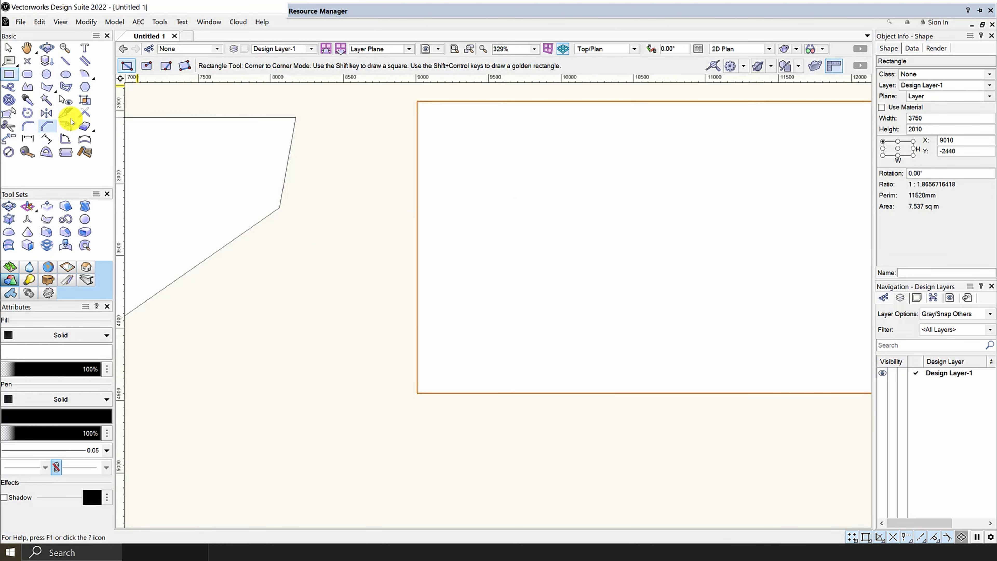
{"action": "left_click", "coordinate": [84, 126]}
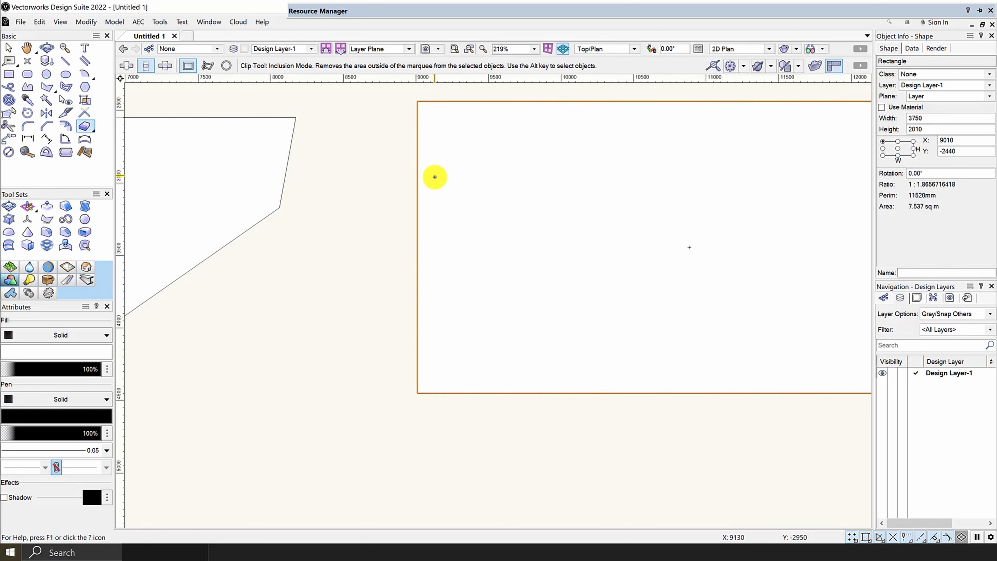
{"action": "scroll", "coordinate": [435, 165], "scroll_direction": "down", "scroll_amount": 2}
{"action": "scroll", "coordinate": [420, 130], "scroll_direction": "up", "scroll_amount": 1}
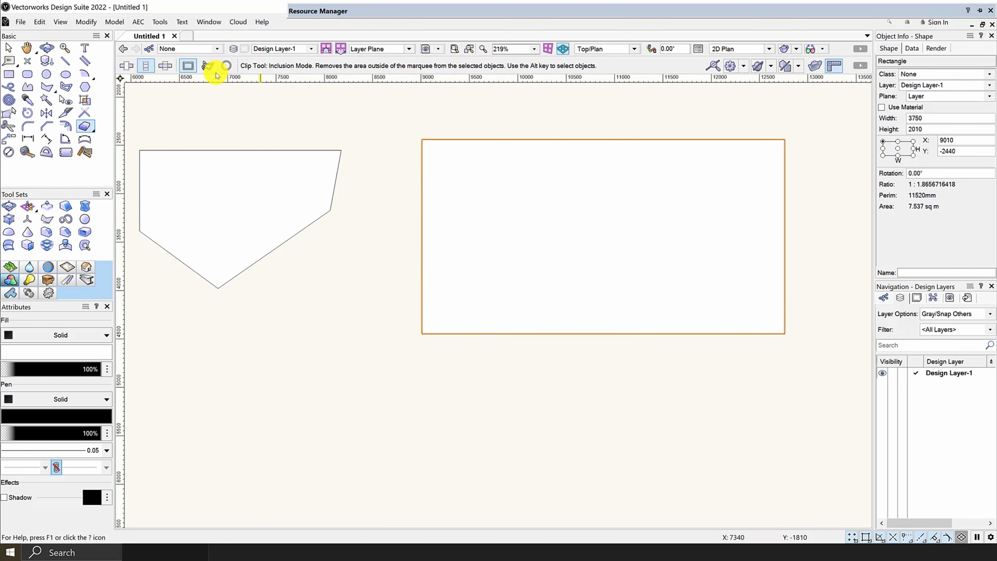
{"action": "left_click", "coordinate": [184, 67]}
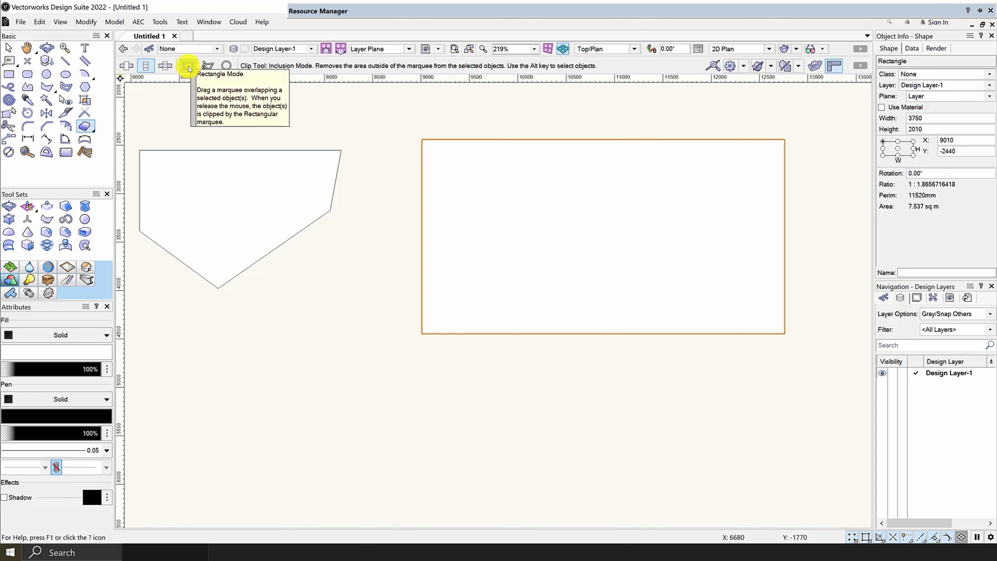
{"action": "left_click", "coordinate": [130, 69]}
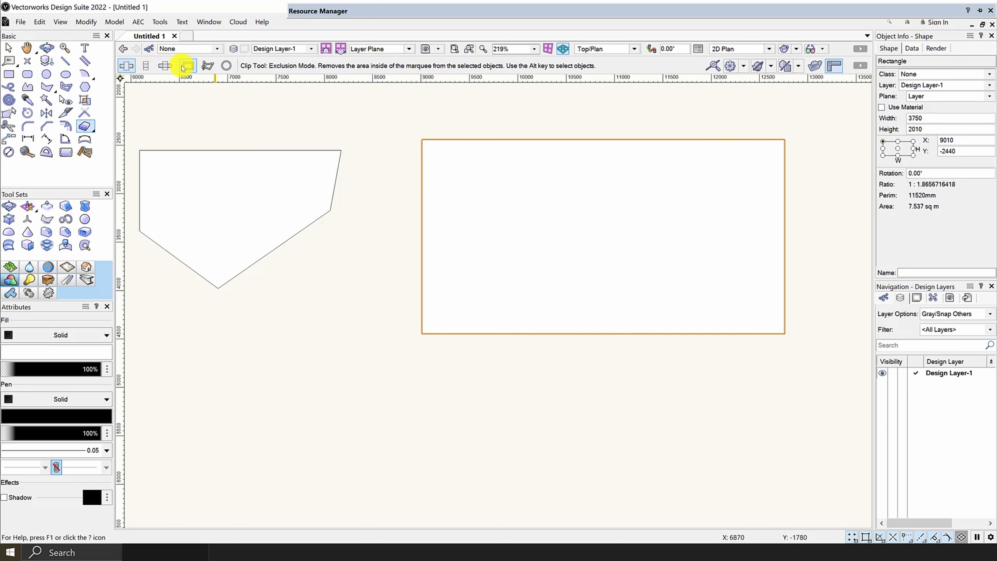
{"action": "mouse_move", "coordinate": [376, 119]}
{"action": "left_mouse_down"}
{"action": "mouse_move", "coordinate": [483, 250]}
{"action": "mouse_move", "coordinate": [521, 251]}
{"action": "mouse_move", "coordinate": [519, 267]}
{"action": "mouse_move", "coordinate": [639, 313]}
{"action": "mouse_move", "coordinate": [427, 325]}
{"action": "mouse_move", "coordinate": [474, 271]}
{"action": "mouse_move", "coordinate": [484, 205]}
{"action": "mouse_move", "coordinate": [488, 222]}
{"action": "left_mouse_up"}
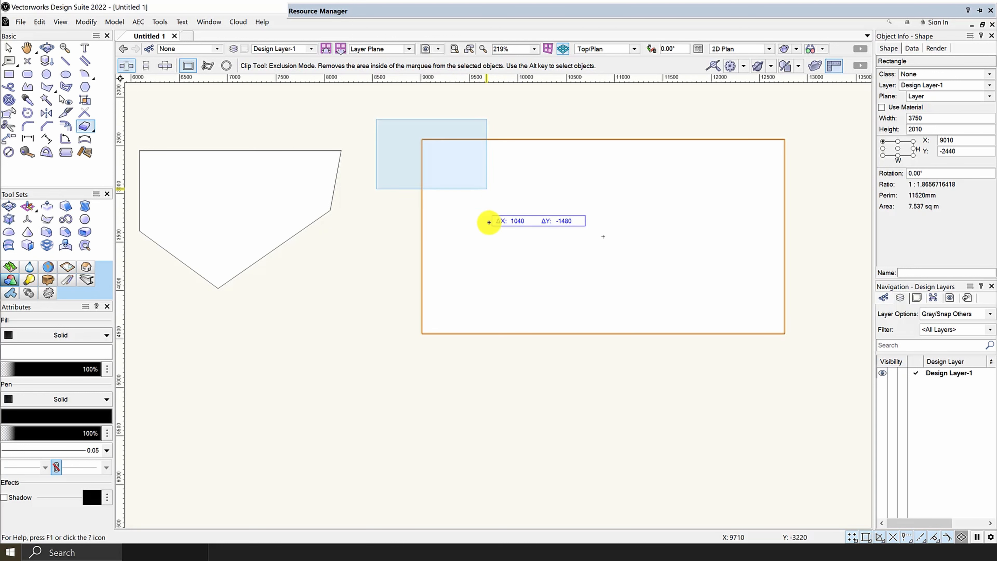
{"action": "left_click", "coordinate": [489, 249]}
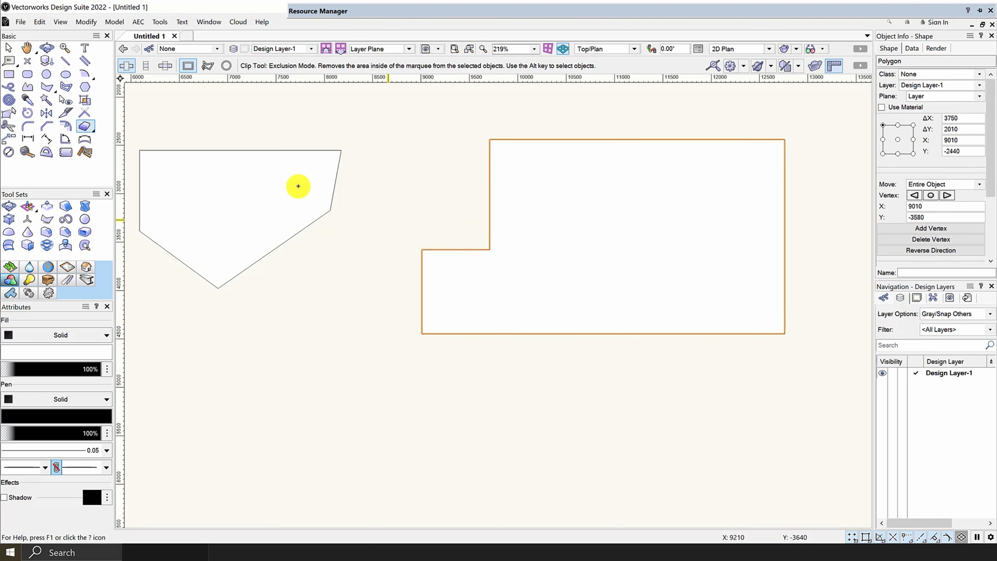
Step: Set the Clip tool to Inclusion Mode and draw a rectangle about 2720 by 1970 mm to the right of the notched polygon
{"action": "left_click", "coordinate": [144, 67]}
{"action": "scroll", "coordinate": [404, 176], "scroll_direction": "down", "scroll_amount": 2}
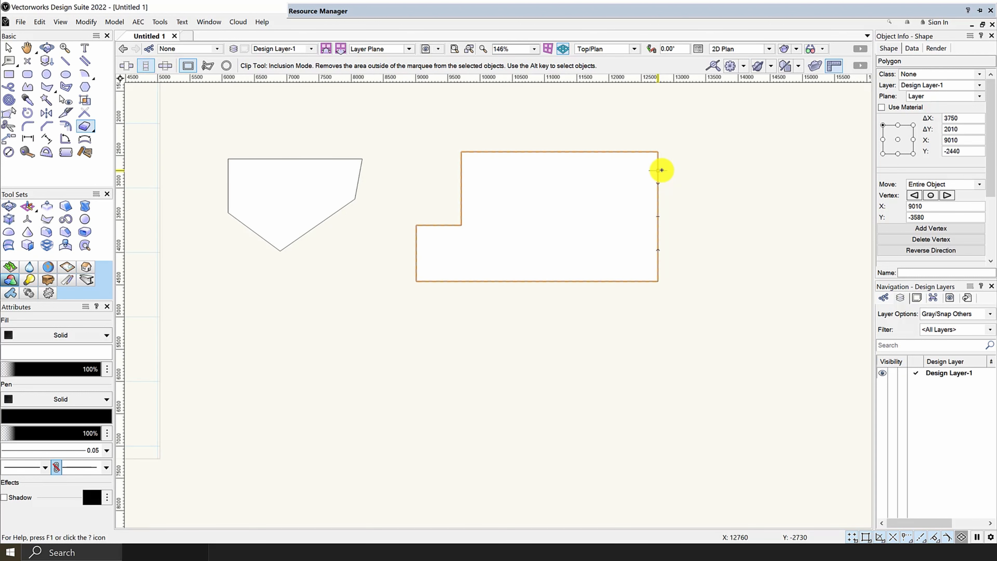
{"action": "scroll", "coordinate": [666, 158], "scroll_direction": "up", "scroll_amount": 2}
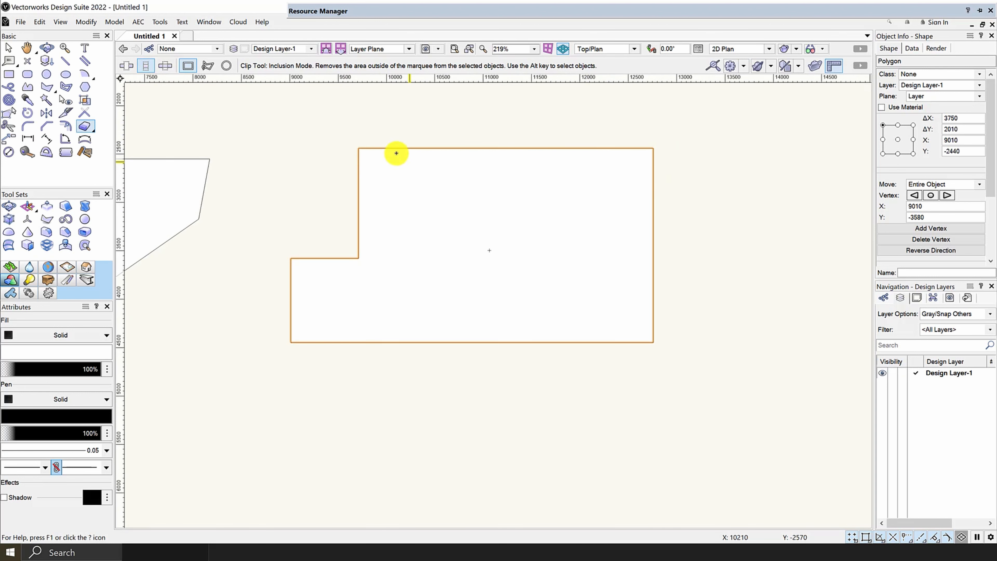
{"action": "scroll", "coordinate": [207, 162], "scroll_direction": "down", "scroll_amount": 2}
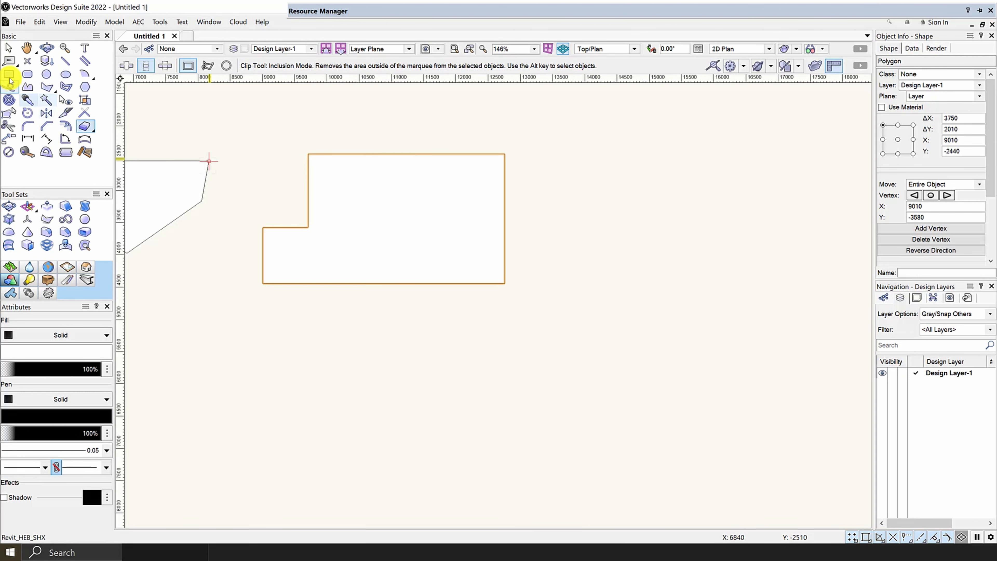
{"action": "key", "text": "4"}
{"action": "left_click", "coordinate": [539, 153]}
{"action": "left_click", "coordinate": [715, 280]}
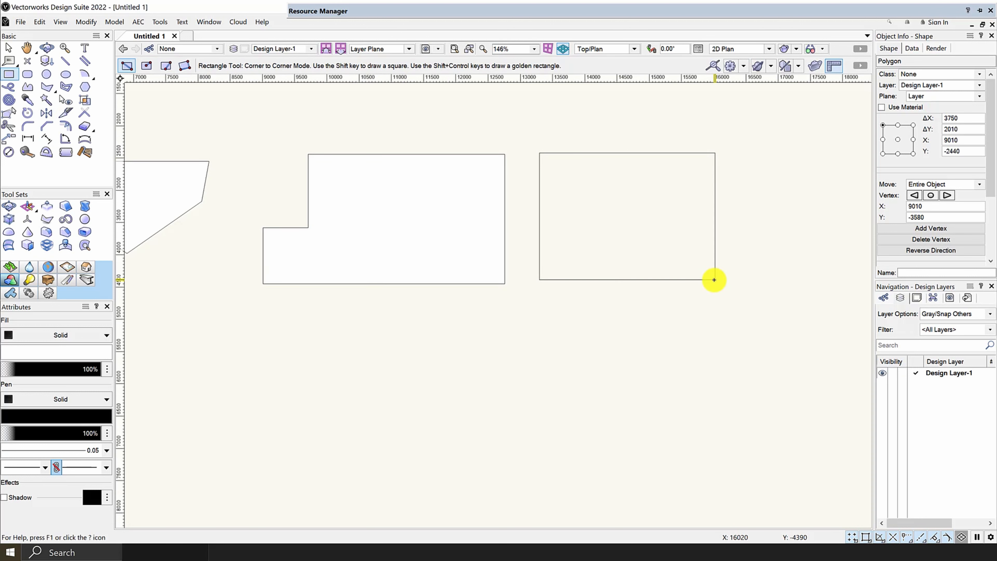
{"action": "scroll", "coordinate": [720, 242], "scroll_direction": "up", "scroll_amount": 4}
{"action": "scroll", "coordinate": [340, 263], "scroll_direction": "down", "scroll_amount": 2}
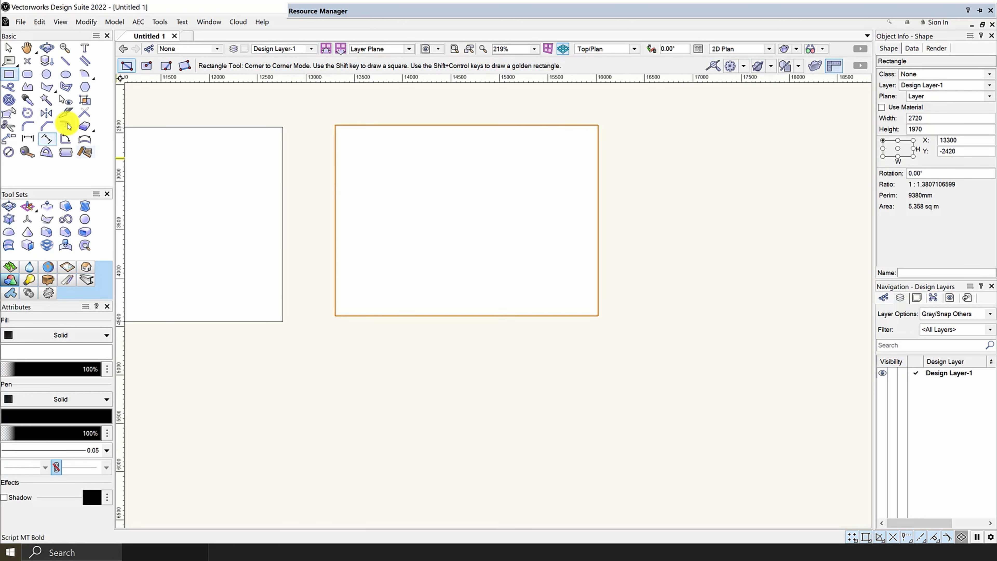
Step: Clip the new rectangle in Inclusion Mode with a rectangular marquee, keeping an upper-left portion about 950 mm wide and 1260 mm high
{"action": "left_click", "coordinate": [80, 125]}
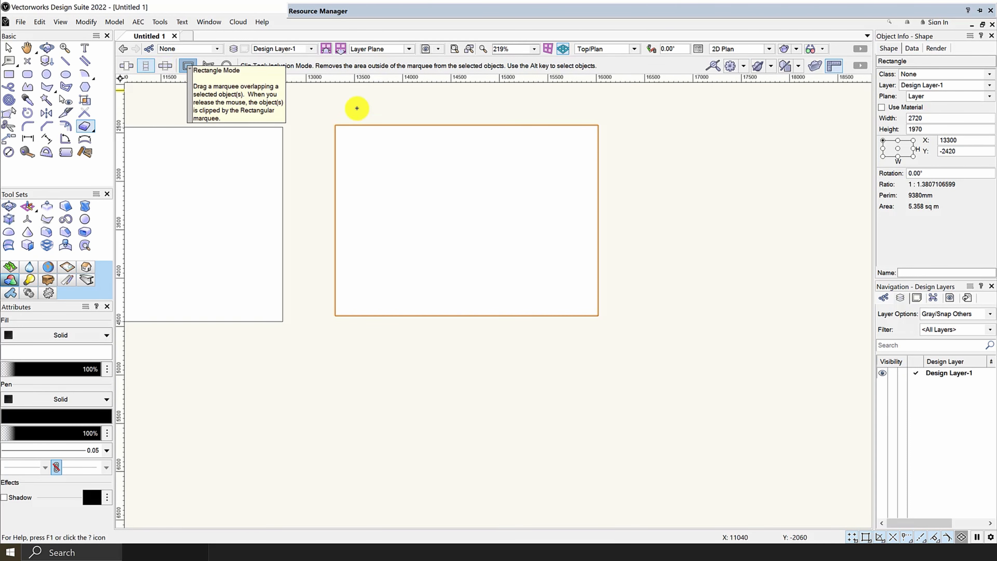
{"action": "scroll", "coordinate": [351, 114], "scroll_direction": "up", "scroll_amount": 2}
{"action": "left_click_drag", "start_coordinate": [270, 103], "coordinate": [464, 312]}
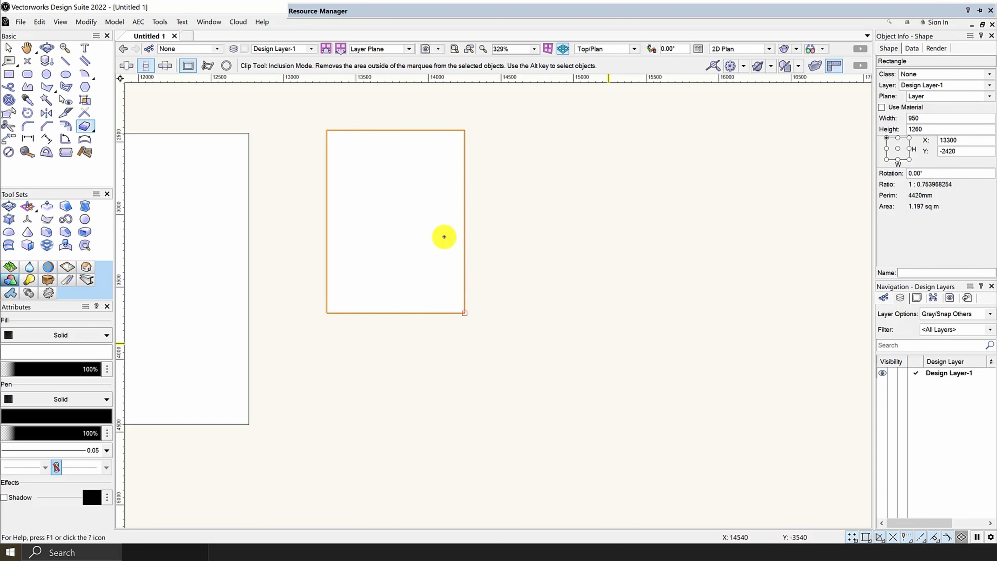
{"action": "scroll", "coordinate": [453, 235], "scroll_direction": "down", "scroll_amount": 6}
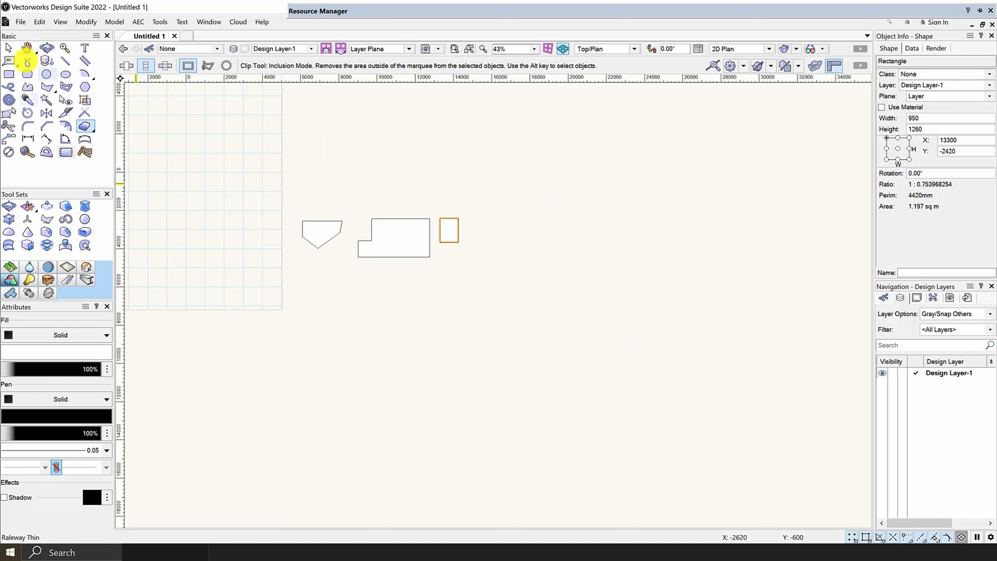
Step: Select all three clipped shapes beside the page and delete them
{"action": "left_click", "coordinate": [9, 48]}
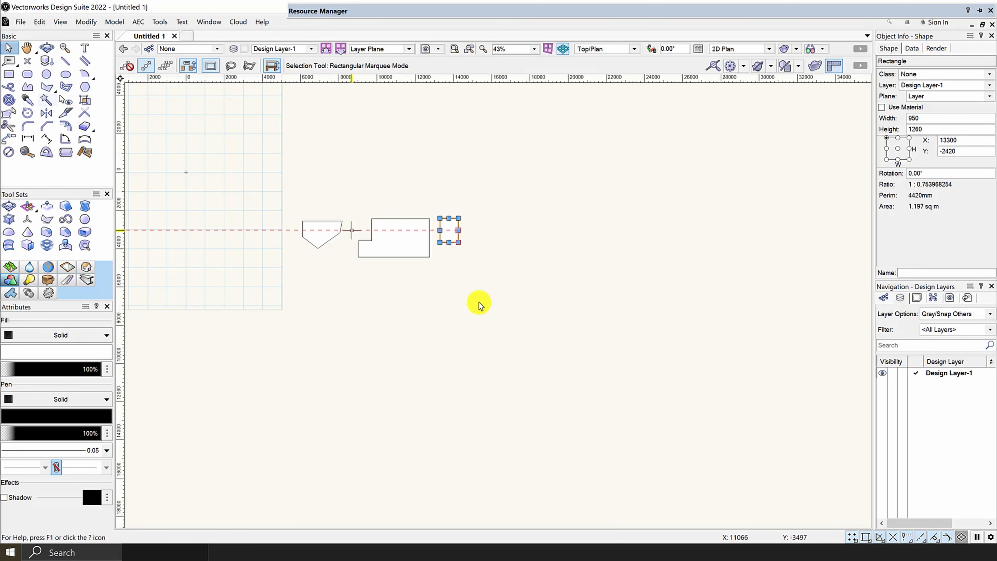
{"action": "left_click_drag", "start_coordinate": [526, 320], "coordinate": [285, 205]}
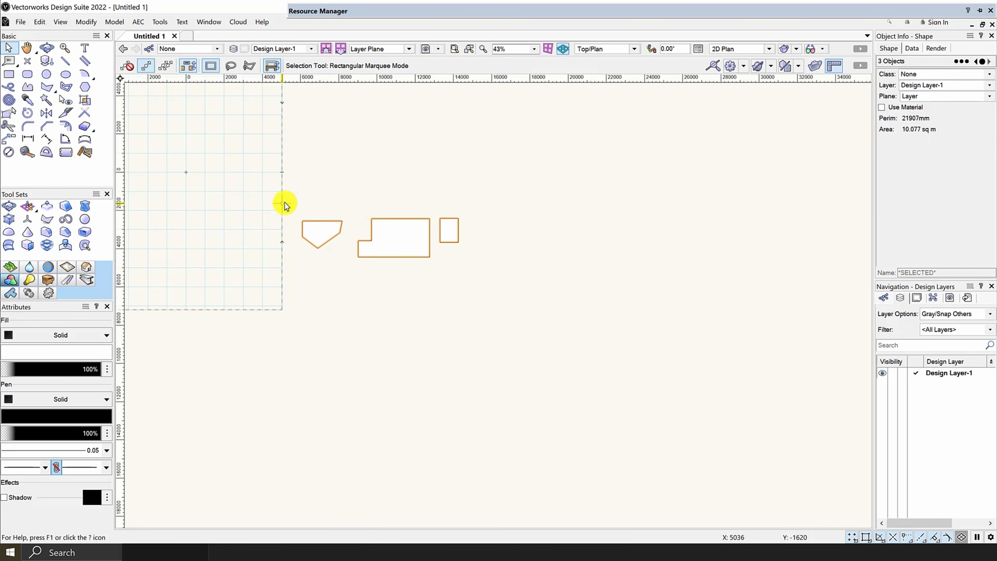
{"action": "key", "text": "Delete"}
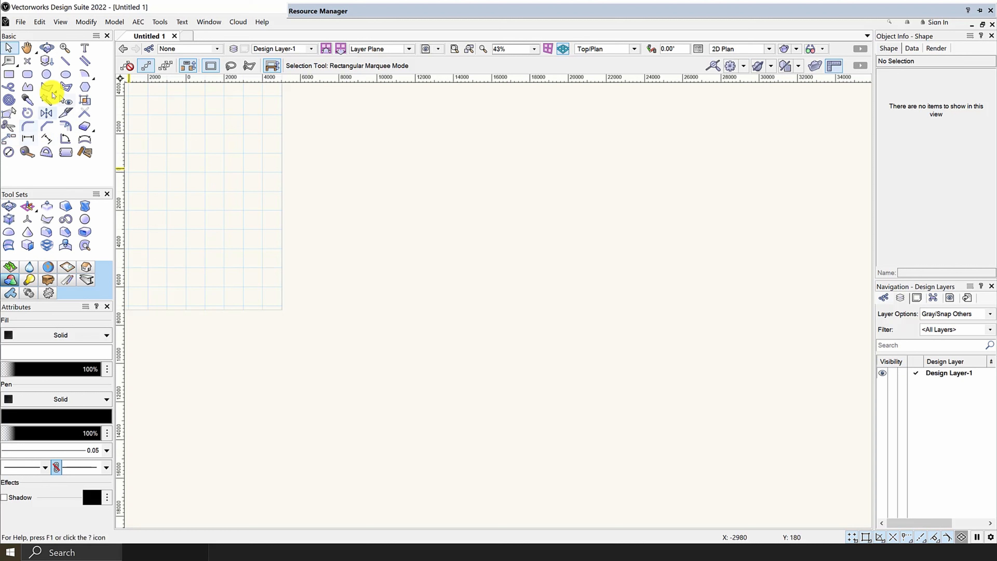
Step: Activate the Move by Points tool in Move and Duplicate Mode with Object Retention Mode on
{"action": "left_click", "coordinate": [9, 139]}
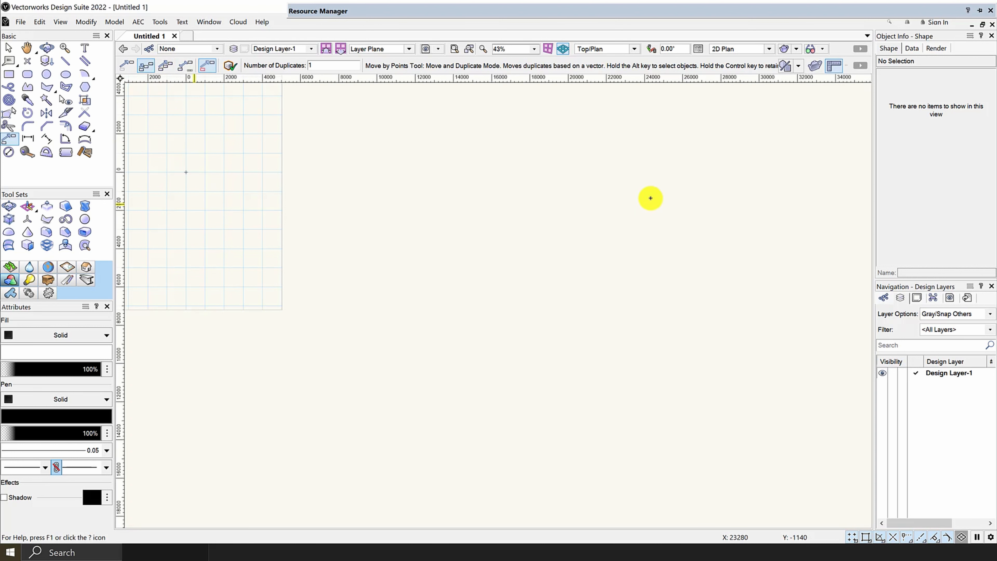
{"action": "left_click", "coordinate": [208, 66]}
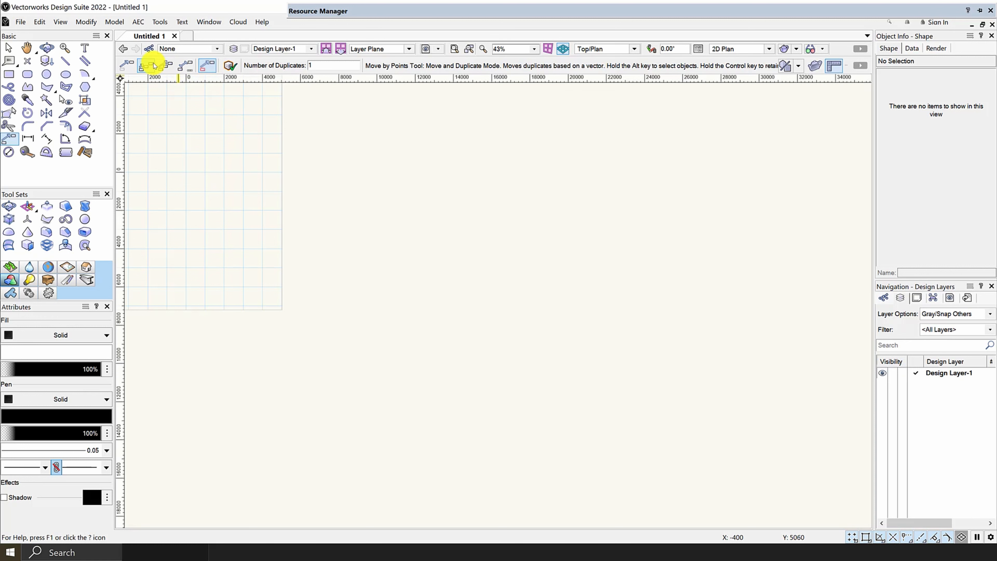
{"action": "left_click", "coordinate": [205, 65]}
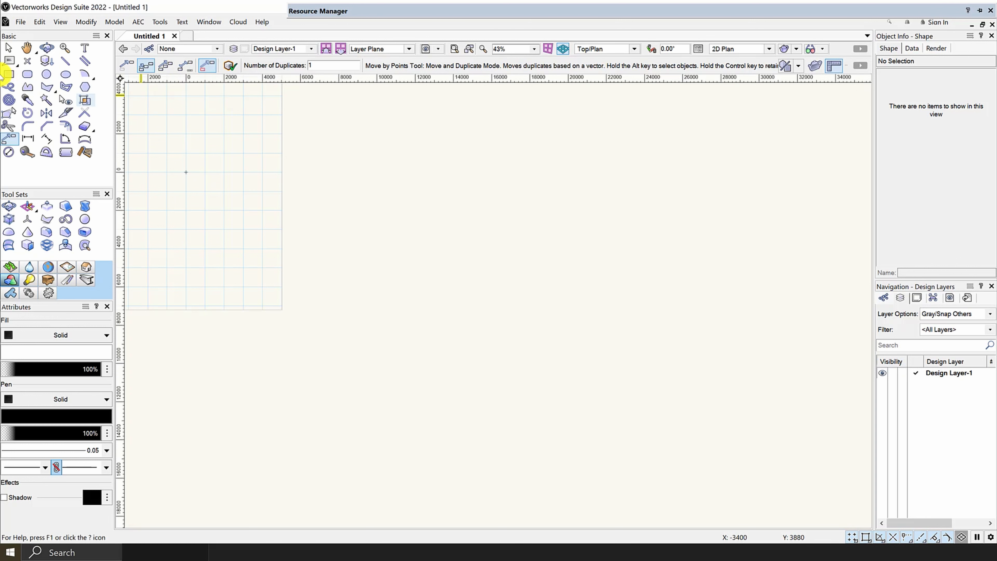
Step: Draw a rectangle about 1360 mm wide and 1380 mm high just off the page's right edge
{"action": "left_click", "coordinate": [9, 75]}
{"action": "scroll", "coordinate": [340, 176], "scroll_direction": "down", "scroll_amount": 3}
{"action": "scroll", "coordinate": [351, 180], "scroll_direction": "up", "scroll_amount": 5}
{"action": "left_click", "coordinate": [354, 183]}
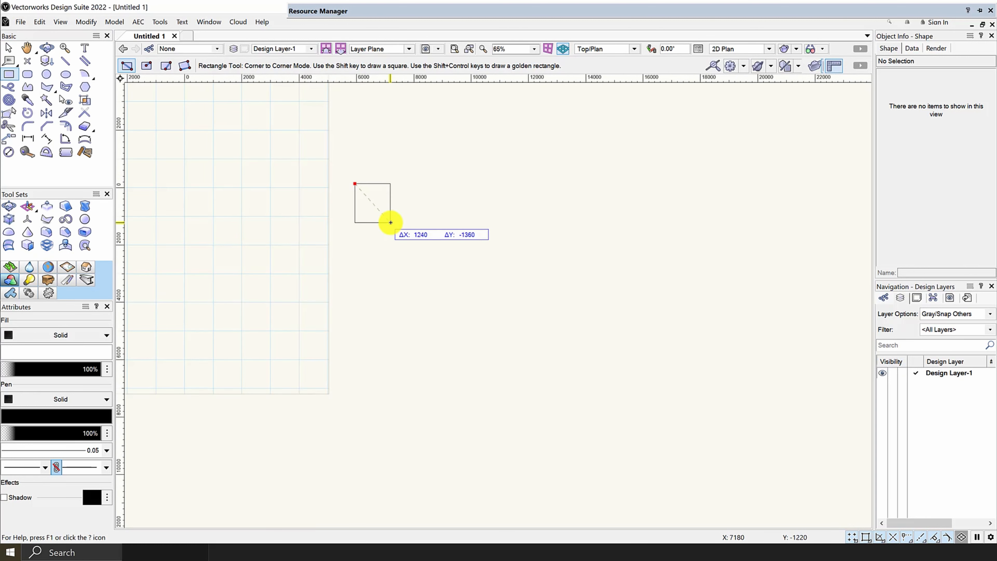
{"action": "left_click", "coordinate": [394, 223]}
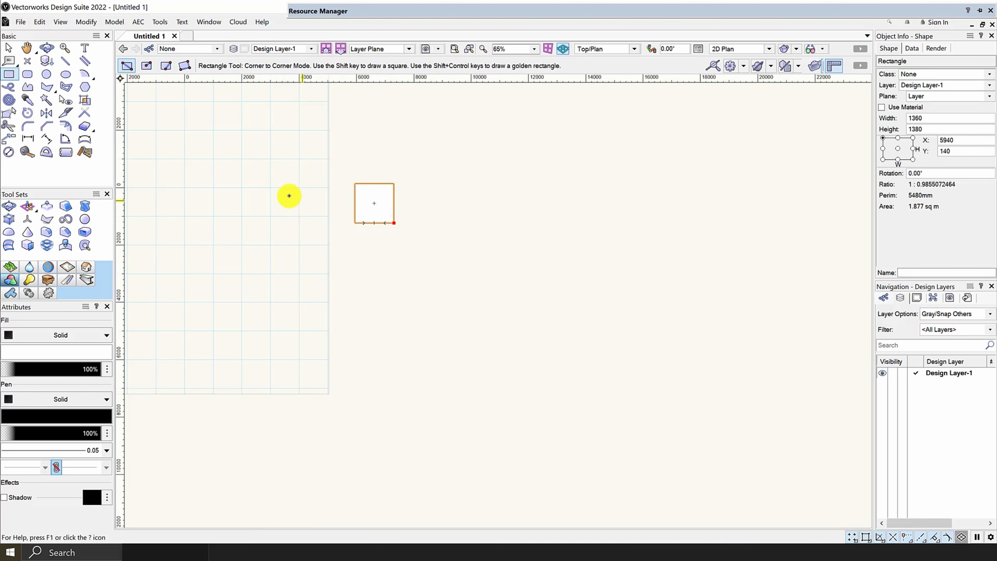
Step: Change the new rectangle's solid fill color to blue
{"action": "scroll", "coordinate": [288, 196], "scroll_direction": "down", "scroll_amount": 3}
{"action": "left_click", "coordinate": [80, 354]}
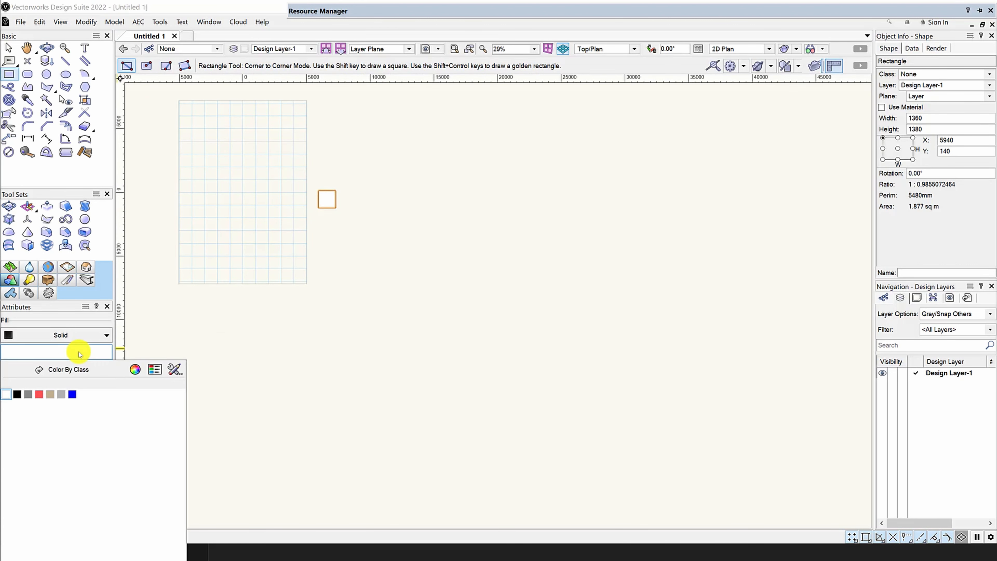
{"action": "left_click", "coordinate": [71, 395]}
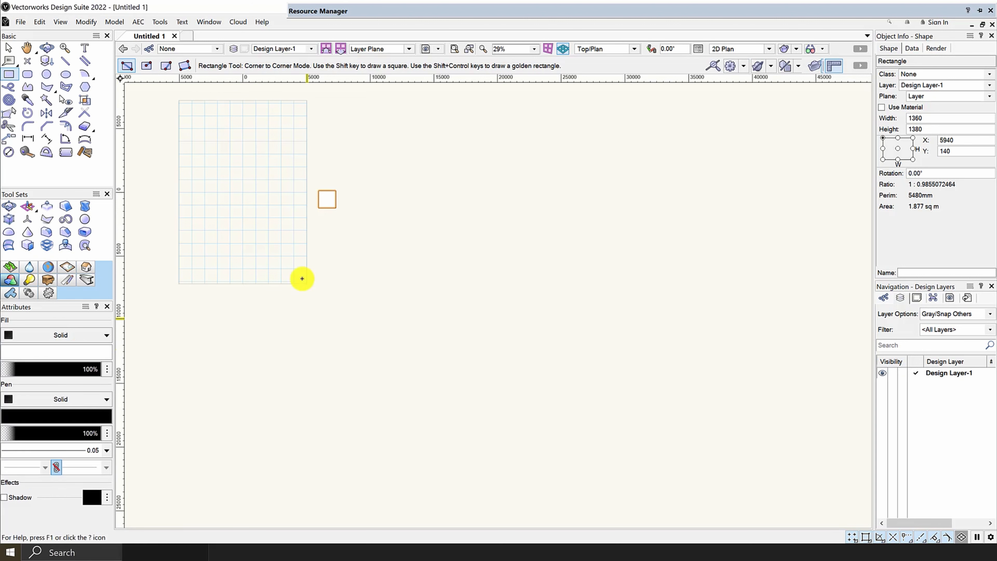
{"action": "scroll", "coordinate": [326, 196], "scroll_direction": "up", "scroll_amount": 3}
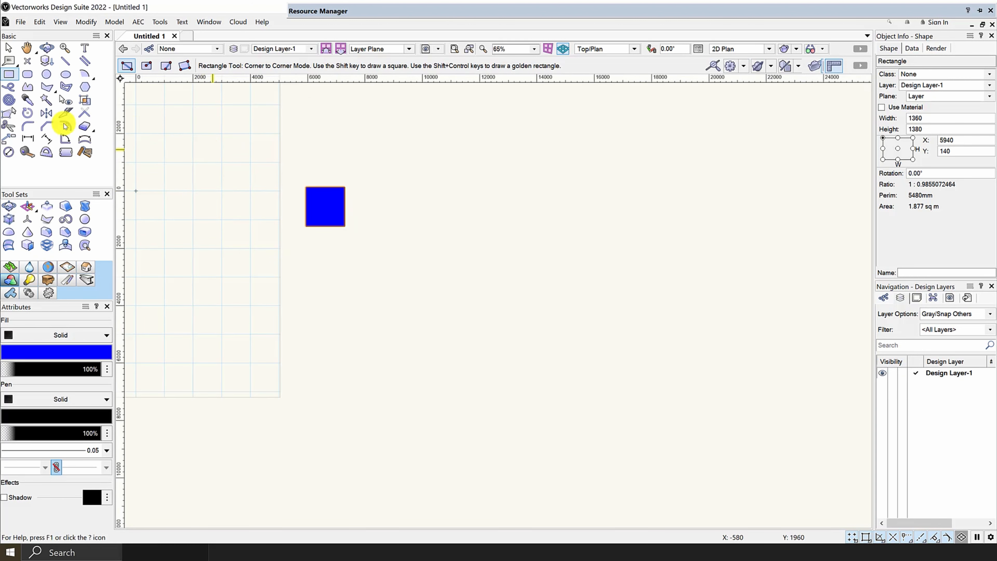
Step: Move the blue rectangle horizontally to the right using Move by Points in Move Mode, placing it at about X 14400
{"action": "left_click", "coordinate": [6, 137]}
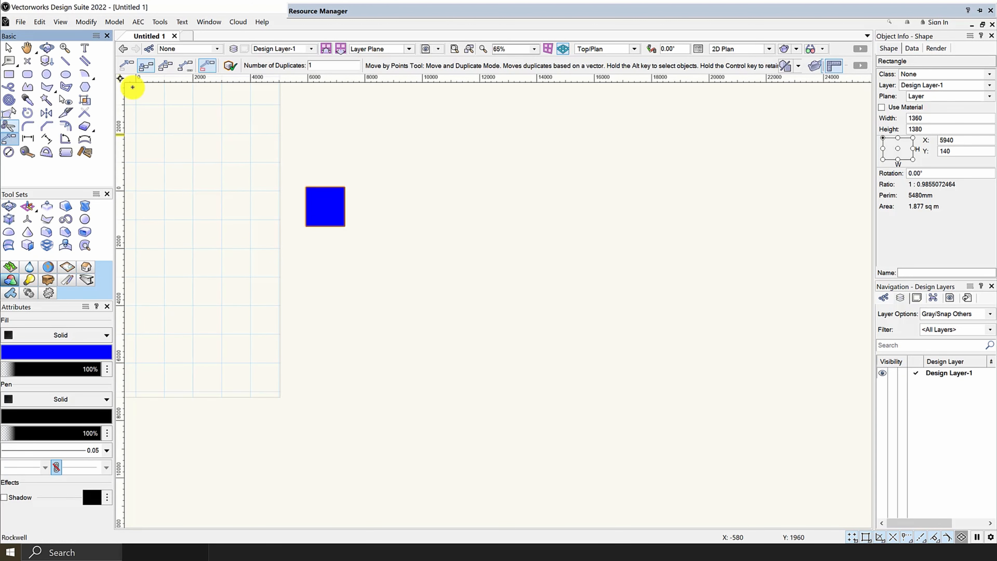
{"action": "left_click", "coordinate": [127, 68]}
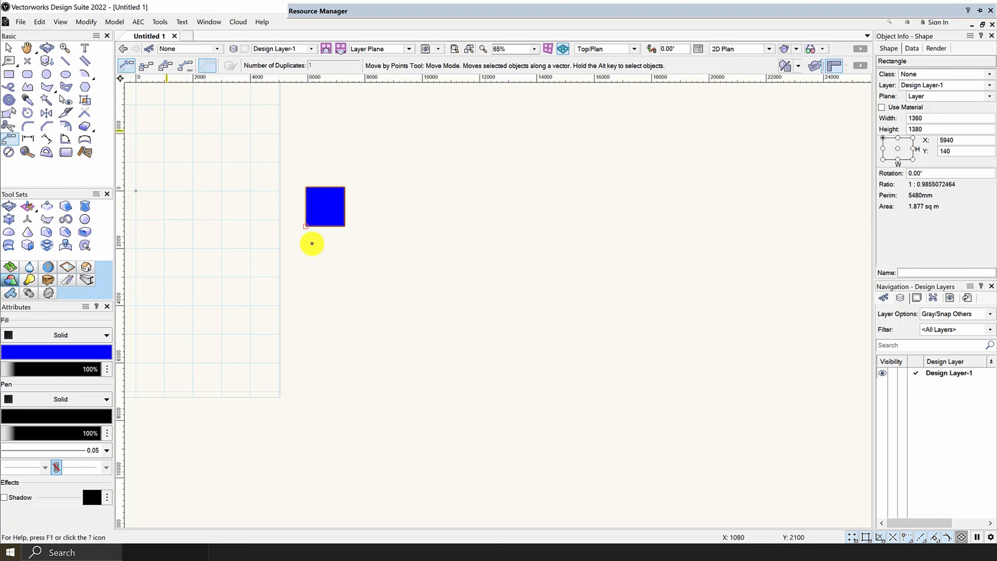
{"action": "left_click", "coordinate": [309, 217]}
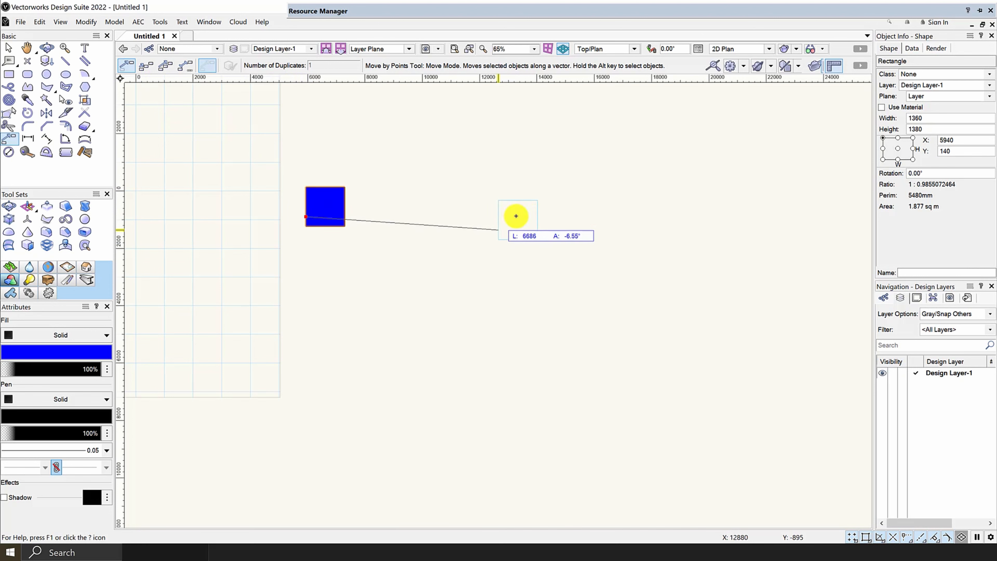
{"action": "left_click", "coordinate": [526, 256]}
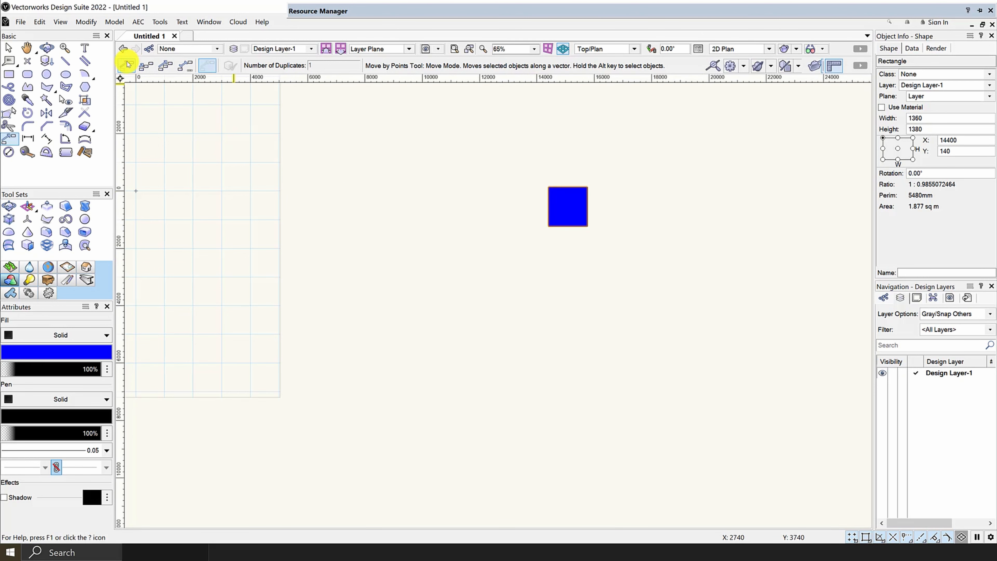
Step: Use Move and Duplicate Mode with original retention to place one copy of the blue rectangle horizontally to its right, at about X 20820
{"action": "scroll", "coordinate": [320, 176], "scroll_direction": "down", "scroll_amount": 3}
{"action": "scroll", "coordinate": [434, 176], "scroll_direction": "up", "scroll_amount": 4}
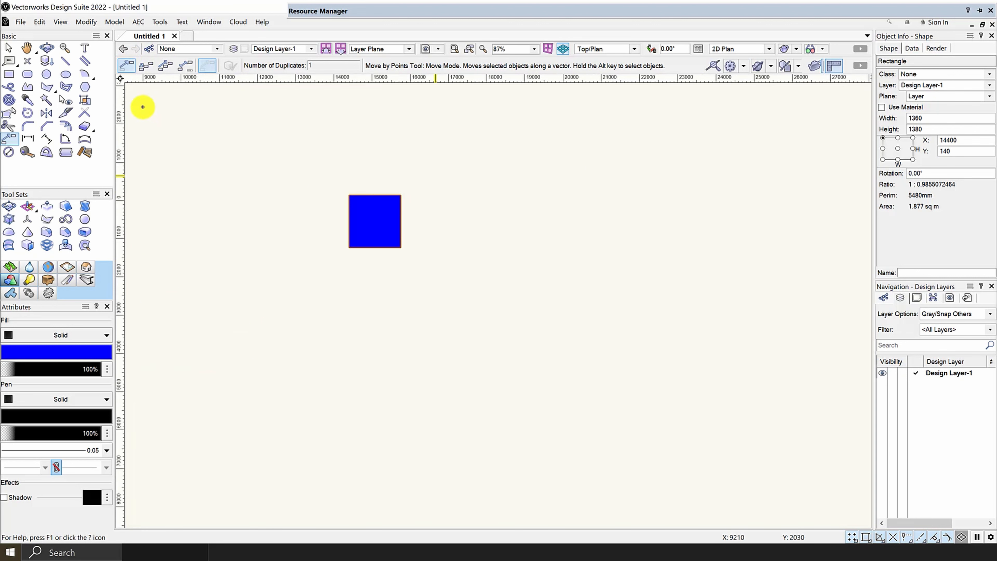
{"action": "left_click", "coordinate": [146, 66]}
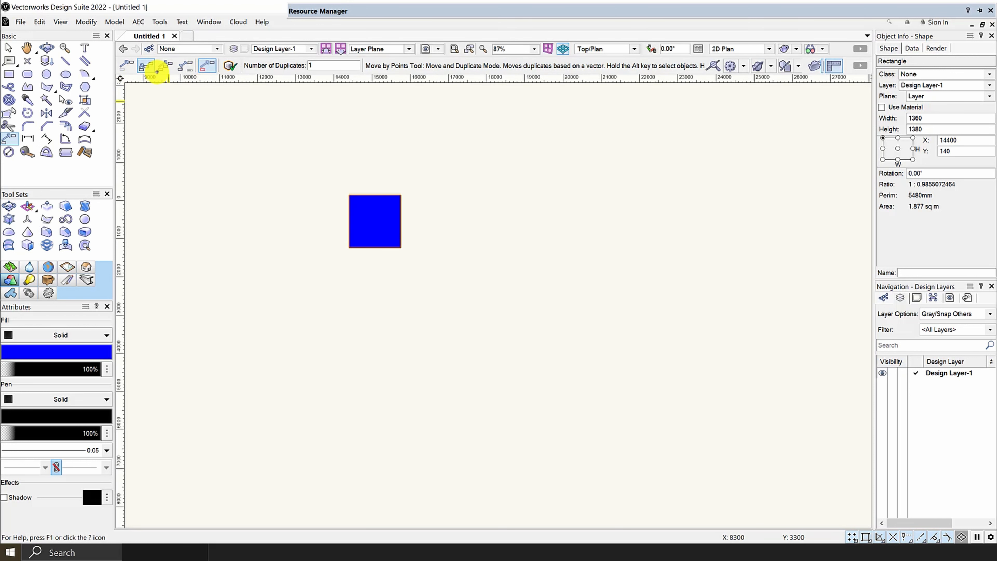
{"action": "left_click", "coordinate": [186, 66]}
{"action": "left_click", "coordinate": [207, 66]}
{"action": "left_click", "coordinate": [376, 221]}
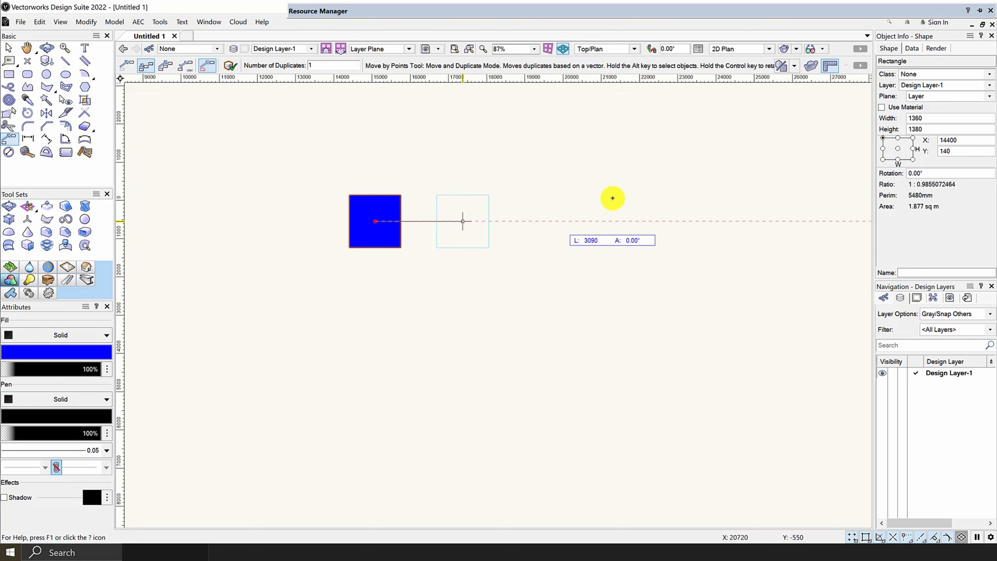
{"action": "left_click", "coordinate": [619, 228]}
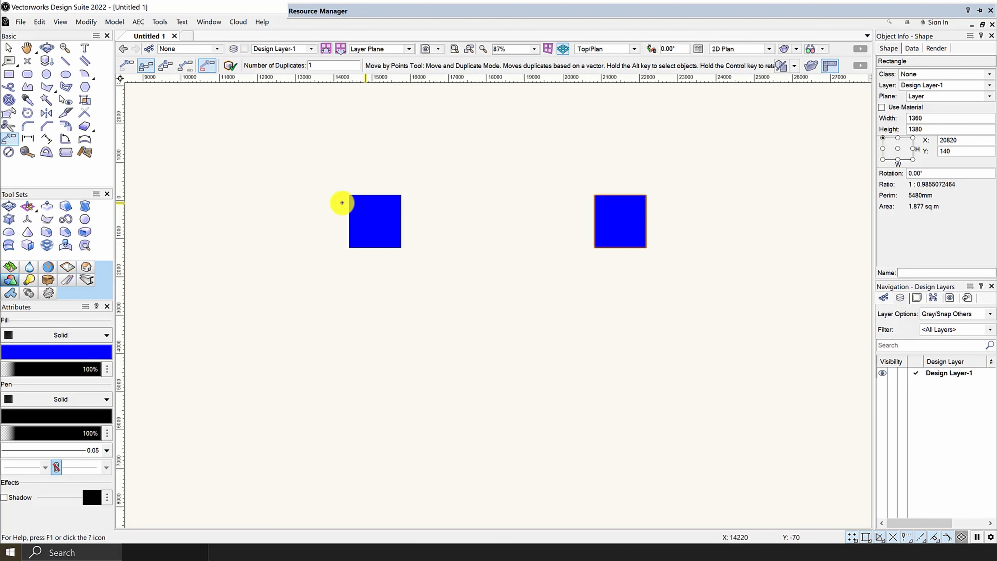
Step: Switch the Move by Points tool to Distribute Mode and delete the duplicated blue rectangle on the right
{"action": "scroll", "coordinate": [343, 204], "scroll_direction": "down", "scroll_amount": 4}
{"action": "scroll", "coordinate": [485, 205], "scroll_direction": "up", "scroll_amount": 4}
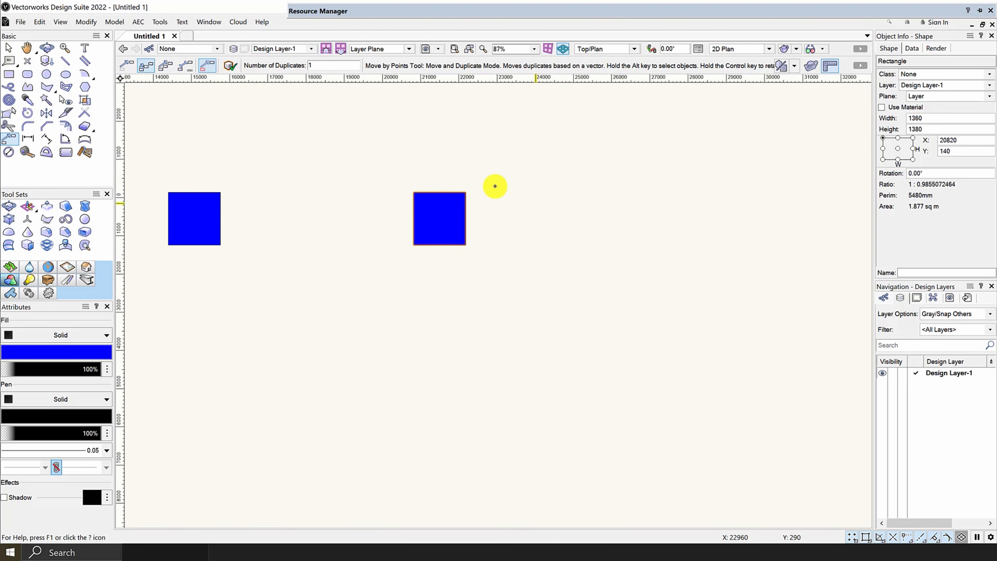
{"action": "scroll", "coordinate": [494, 187], "scroll_direction": "down", "scroll_amount": 2}
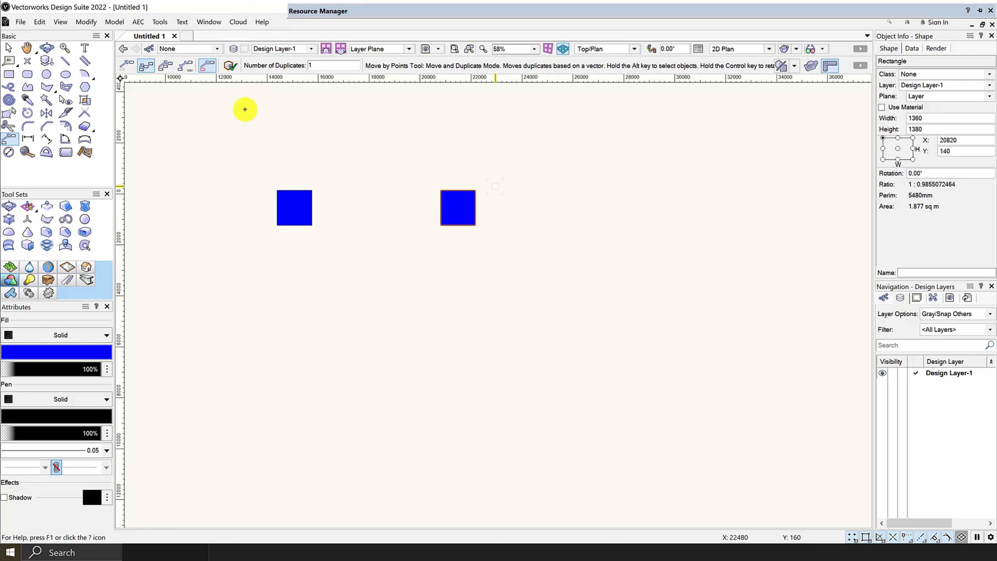
{"action": "left_click", "coordinate": [164, 68]}
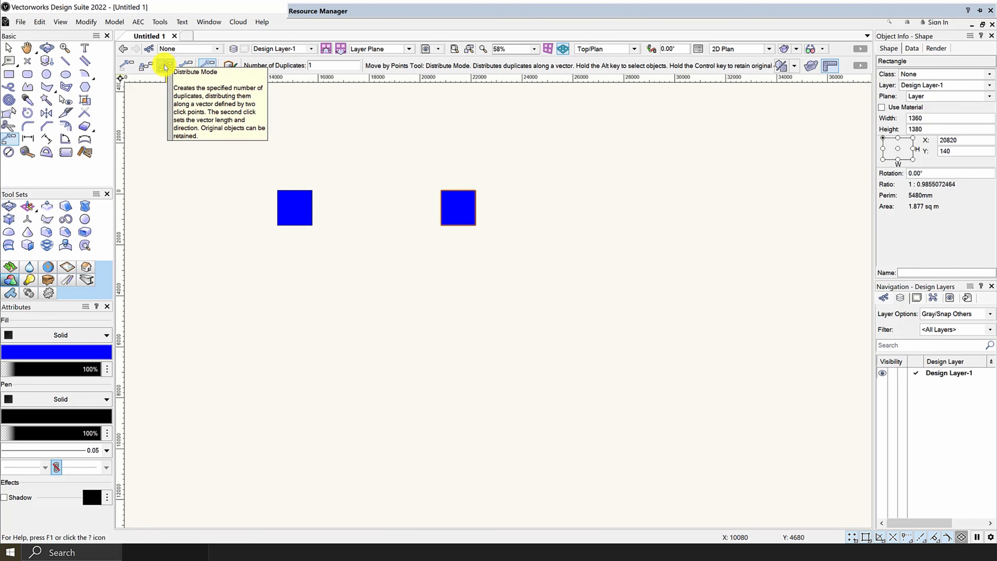
{"action": "left_click", "coordinate": [9, 49]}
{"action": "left_click_drag", "start_coordinate": [539, 292], "coordinate": [410, 169]}
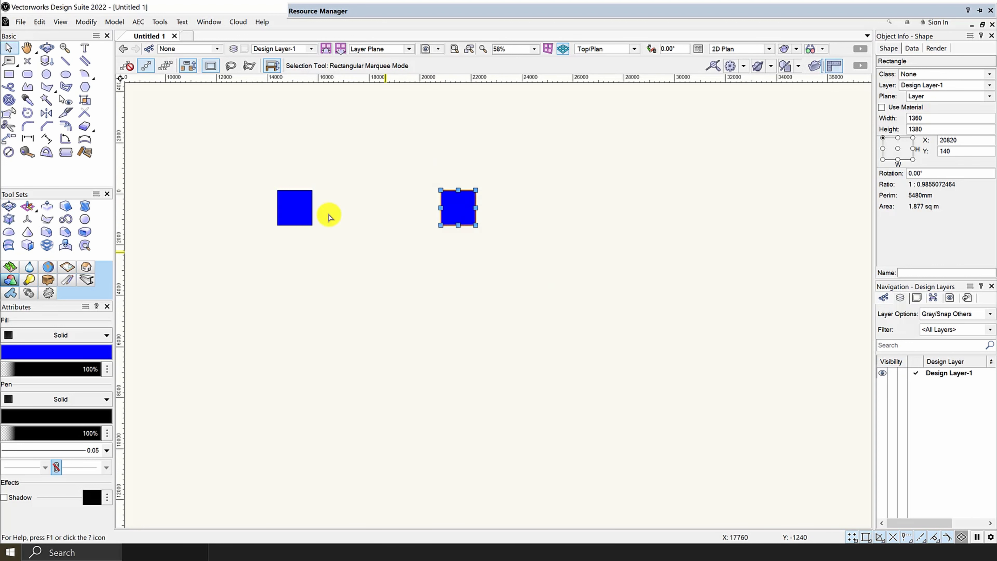
{"action": "key", "text": "Delete"}
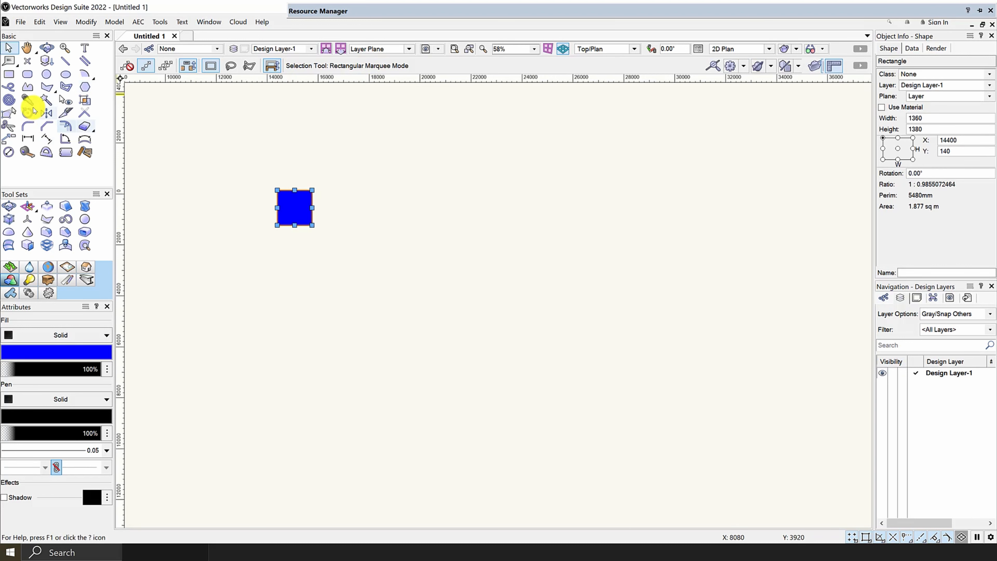
Step: Distribute 12 duplicates of the blue rectangle along a horizontal vector about 21440 mm long from its center, using Move by Points and retaining the original
{"action": "left_click", "coordinate": [9, 139]}
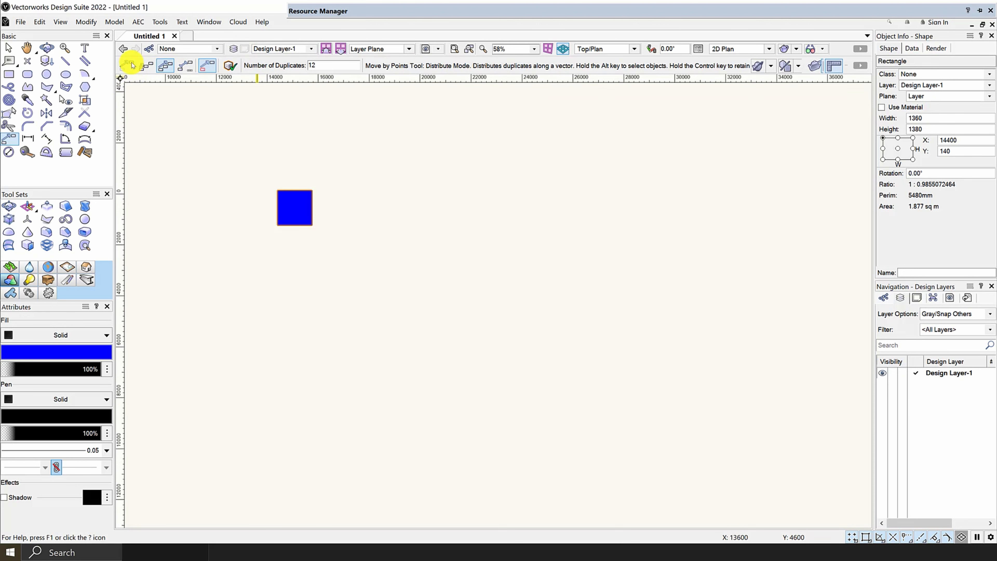
{"action": "left_click", "coordinate": [295, 208]}
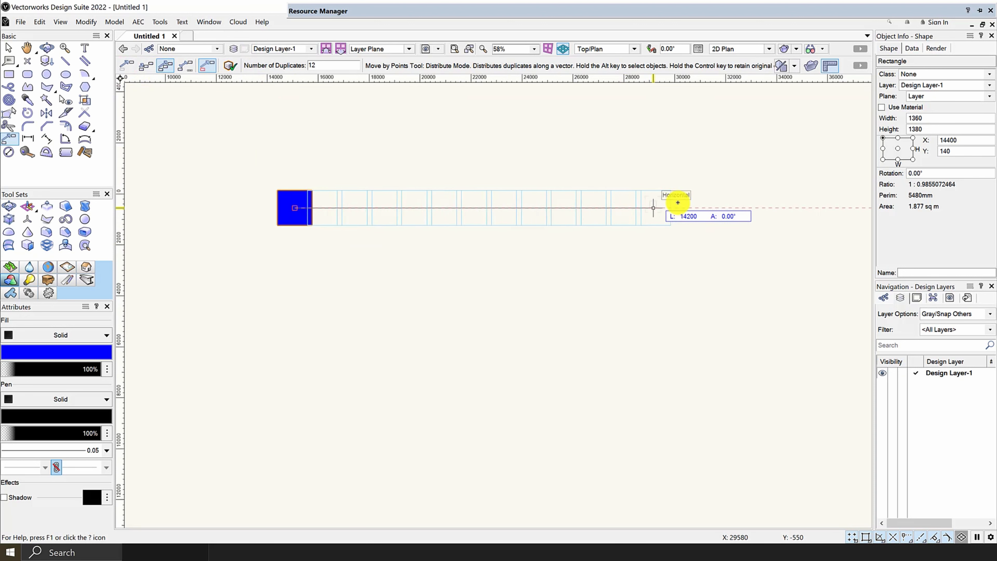
{"action": "scroll", "coordinate": [334, 205], "scroll_direction": "down", "scroll_amount": 3}
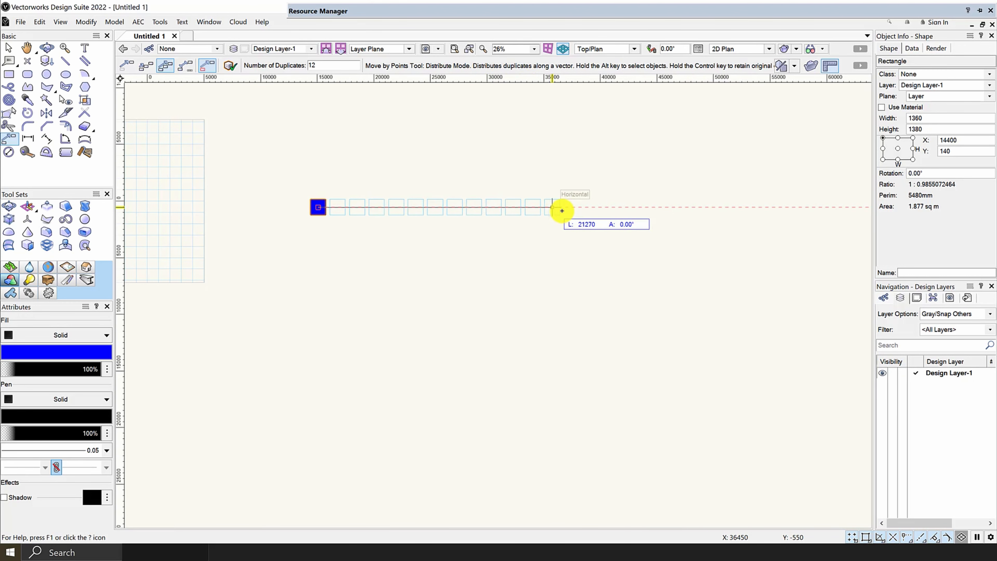
{"action": "scroll", "coordinate": [482, 209], "scroll_direction": "up", "scroll_amount": 3}
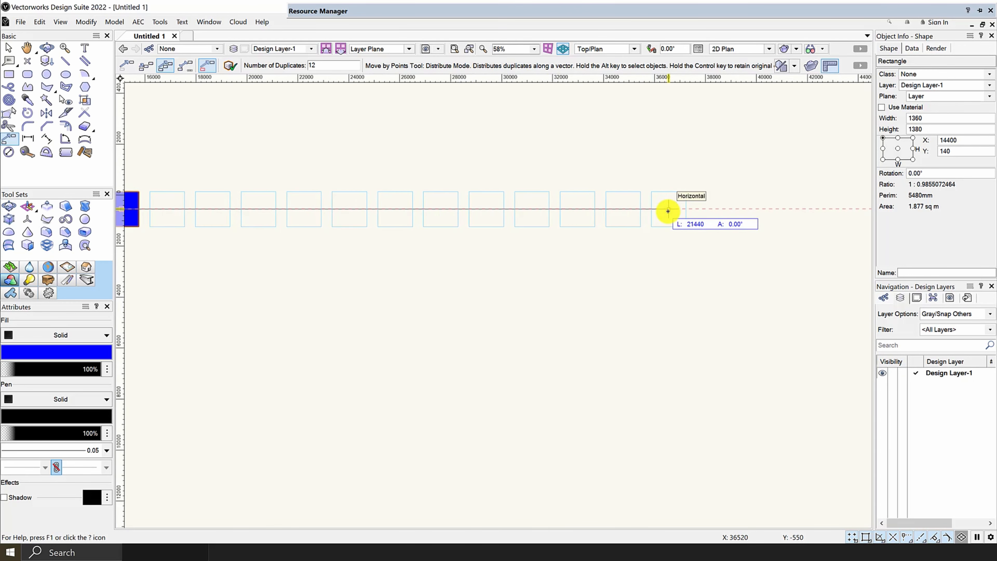
{"action": "left_click", "coordinate": [667, 211]}
{"action": "scroll", "coordinate": [664, 209], "scroll_direction": "down", "scroll_amount": 2}
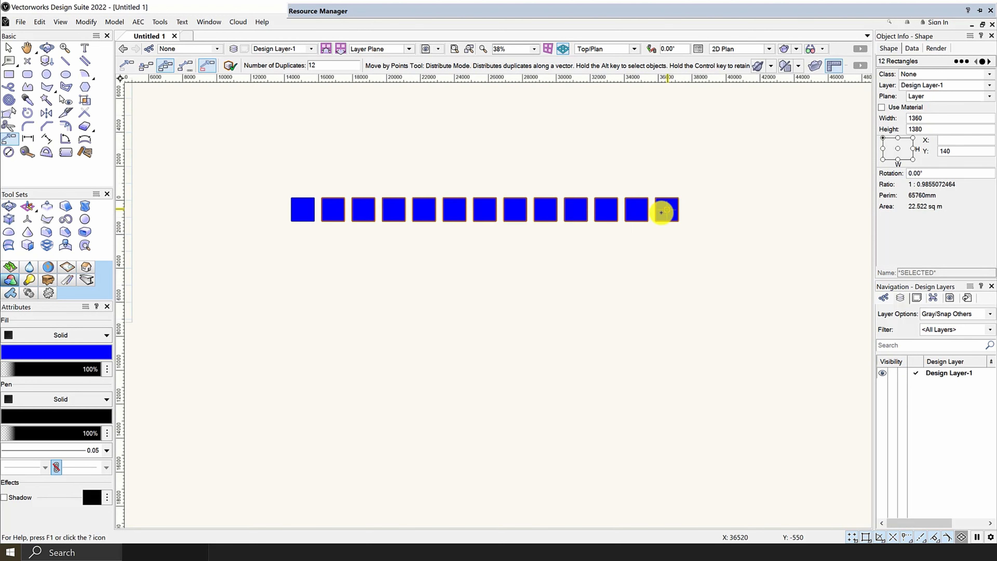